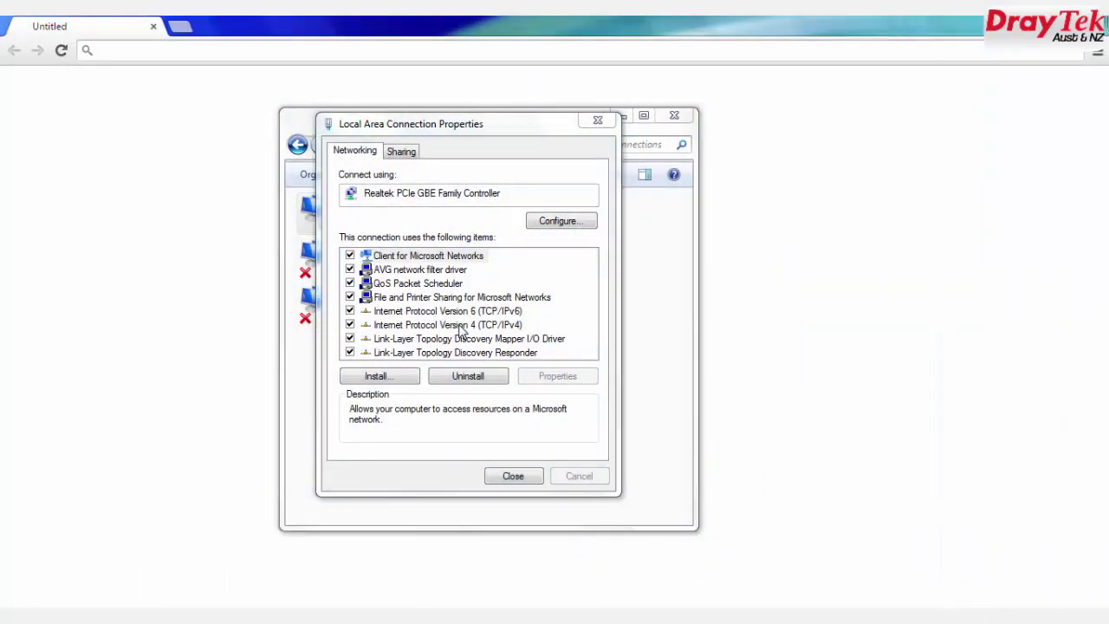
Step: Switch the wired connection's IPv4 to a manual address, 192.168.1.100
click(450, 325)
click(555, 379)
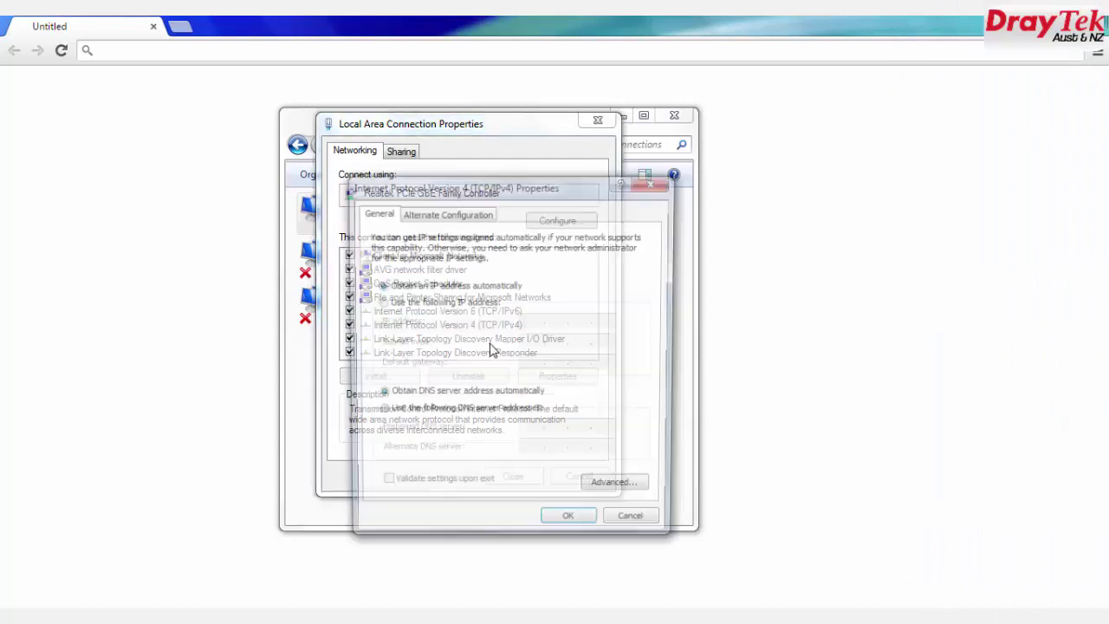
click(441, 303)
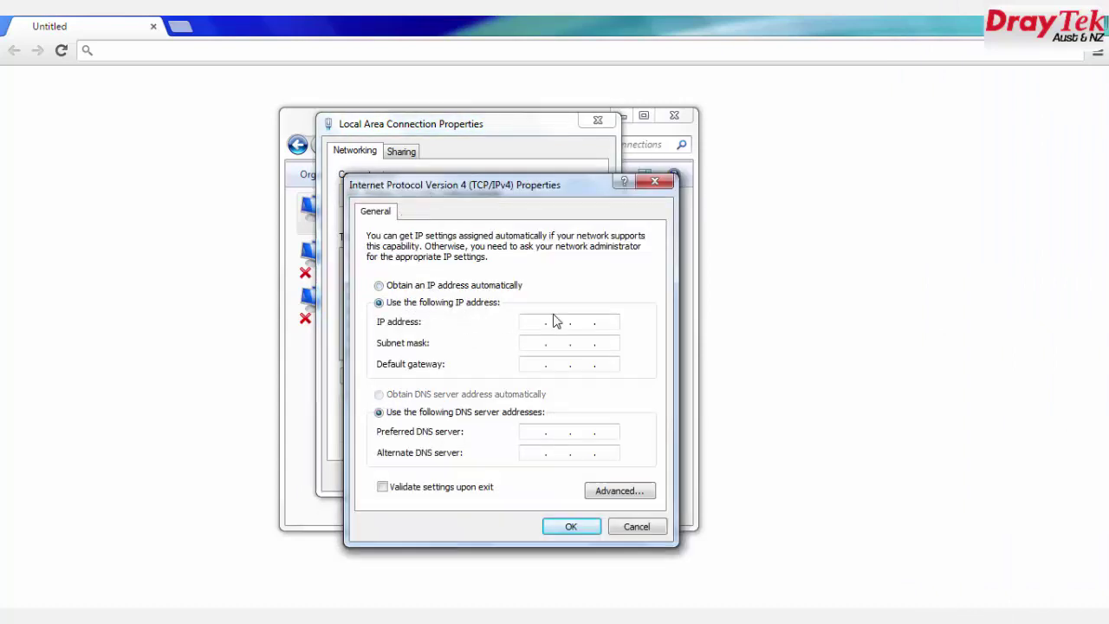
click(555, 321)
text(192.168.1.100)
Step: Enter mask 255.255.255.0, gateway 192.168.1.1 and DNS 8.8.8.8/8.8.4.4, then save
key(Tab)
key(Tab)
text(192.16)
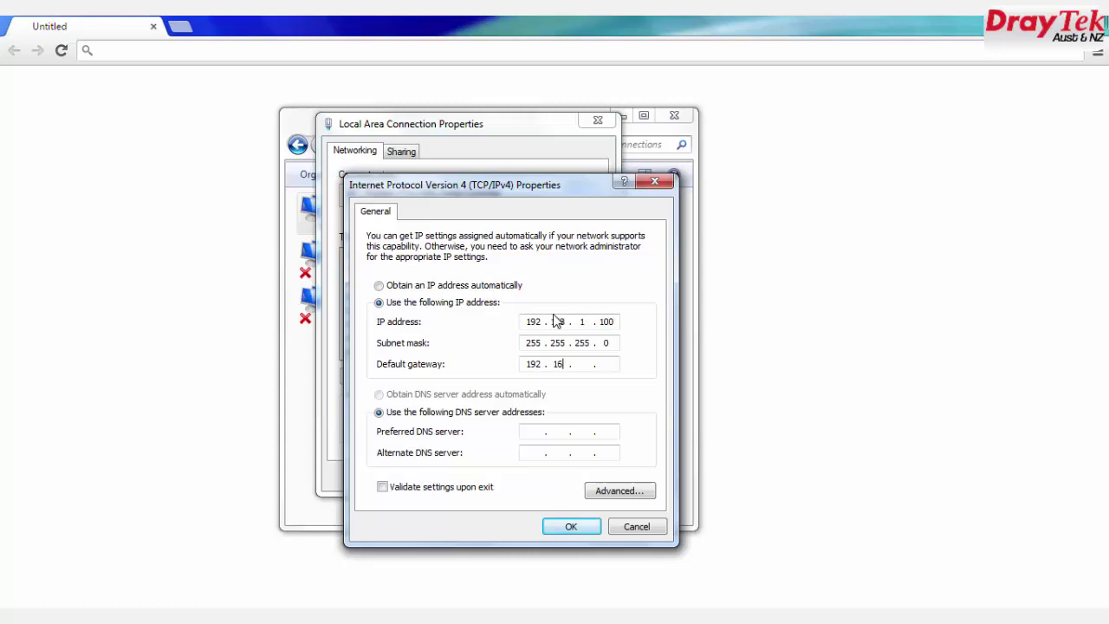
text(8.1.1)
key(Tab)
key(Tab)
text(8.8.8.8)
key(Tab)
click(568, 529)
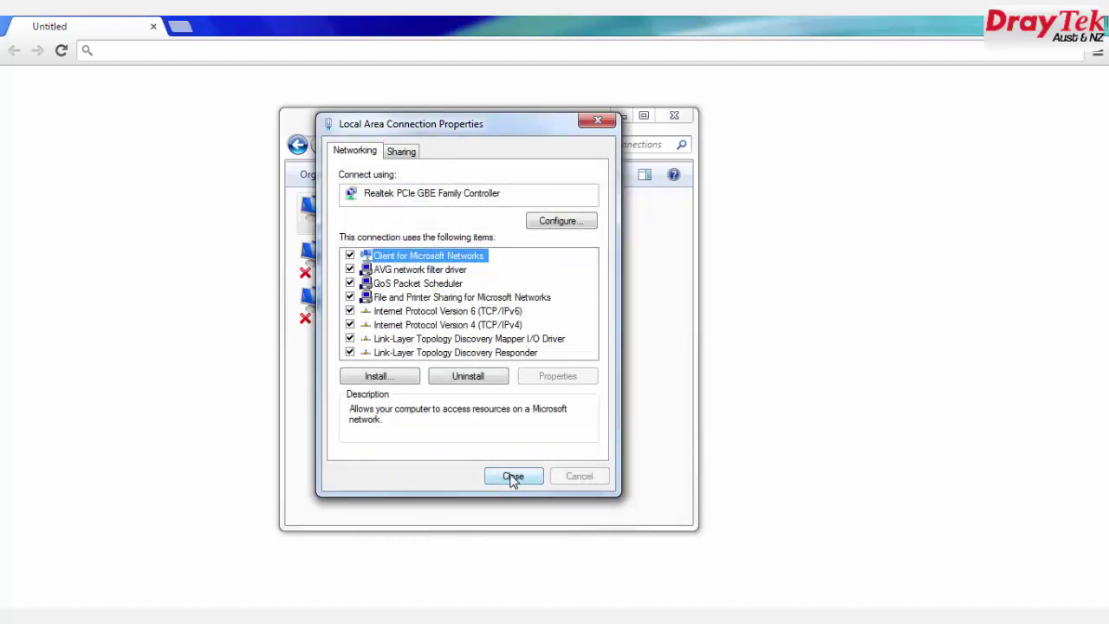
click(513, 476)
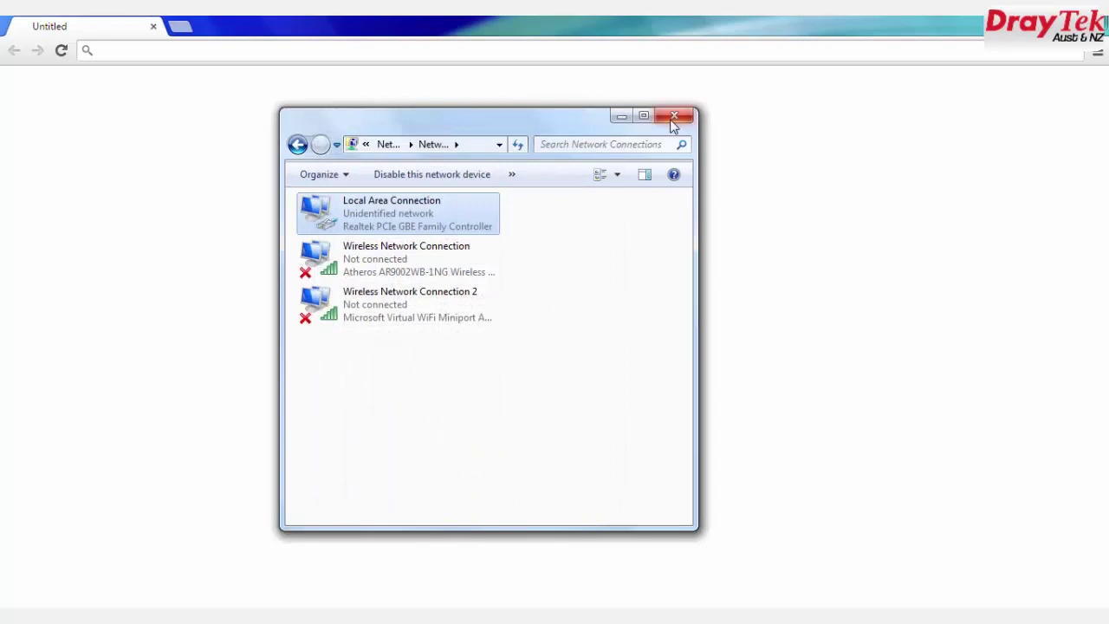
Step: Close Network Connections and load the access point at 192.168.1.2 in the browser
click(668, 124)
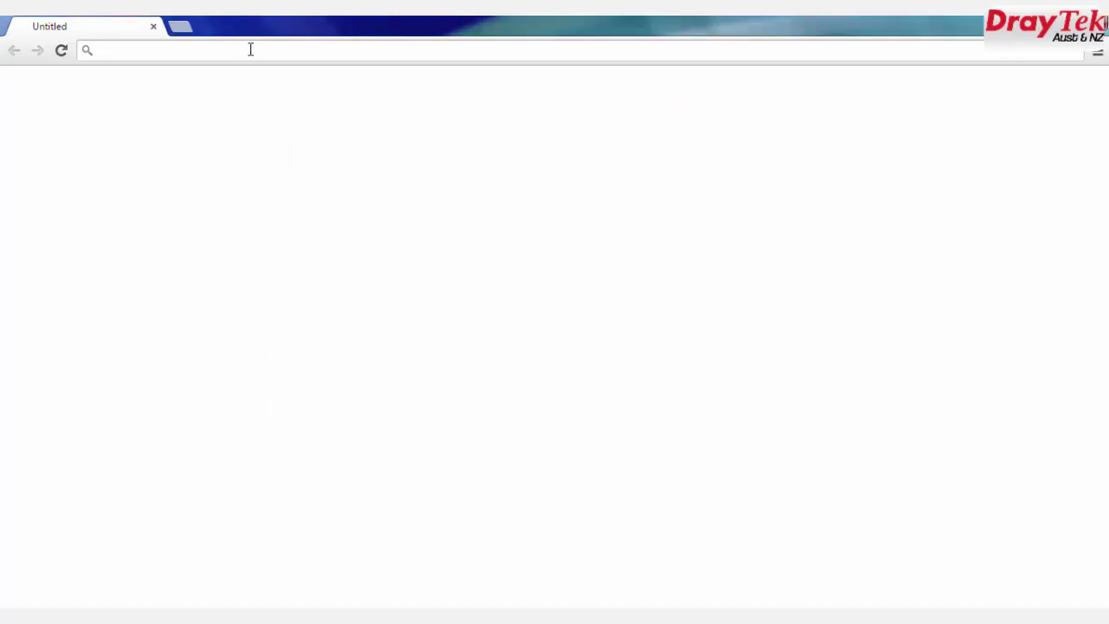
text(192.1)
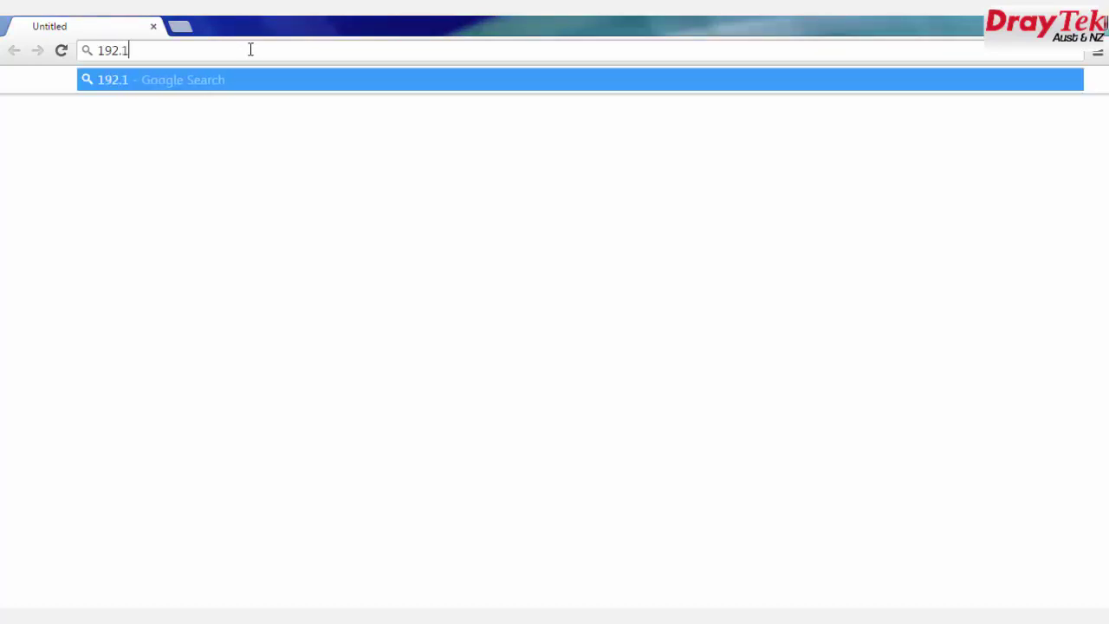
text(68.1.2)
key(Return)
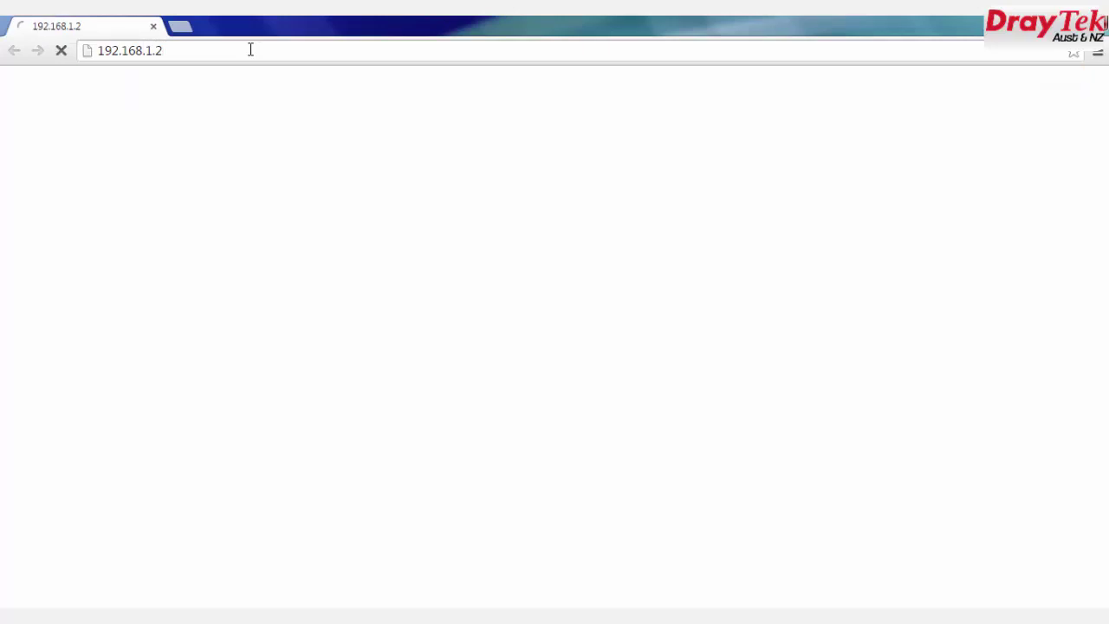
Step: Log in with the administrator username and password and decline saving the password
text(admin)
key(Tab)
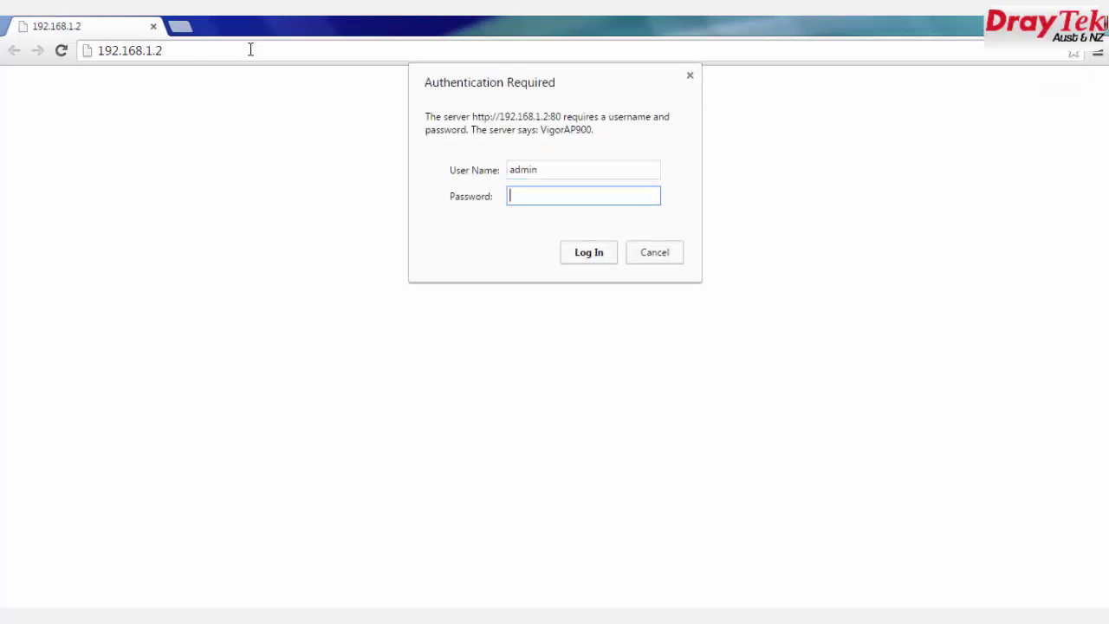
text(admin)
key(Return)
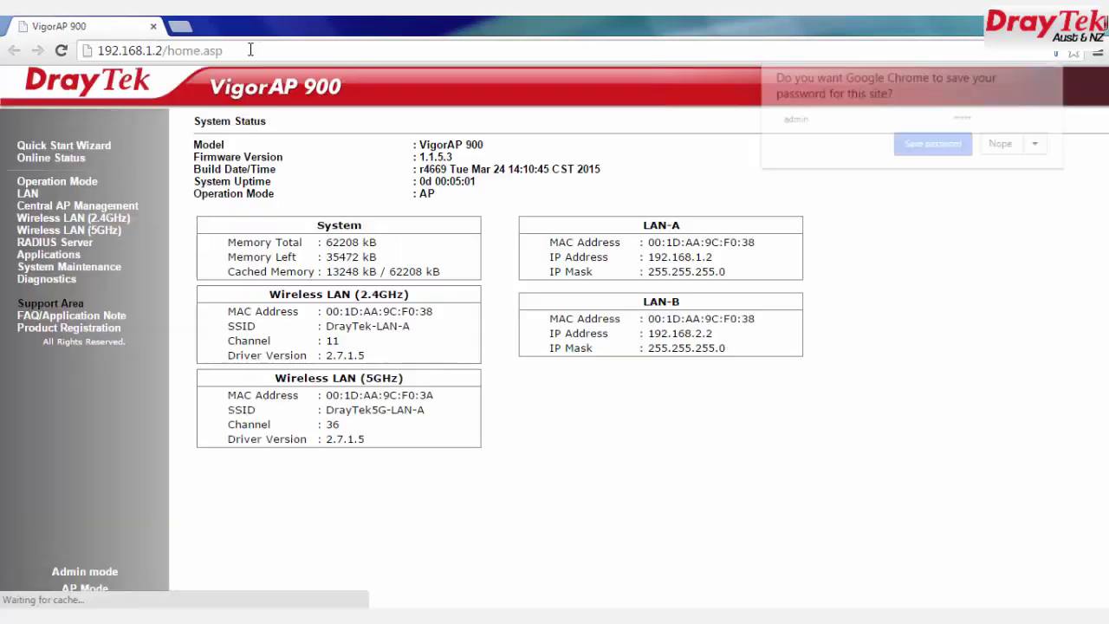
click(999, 145)
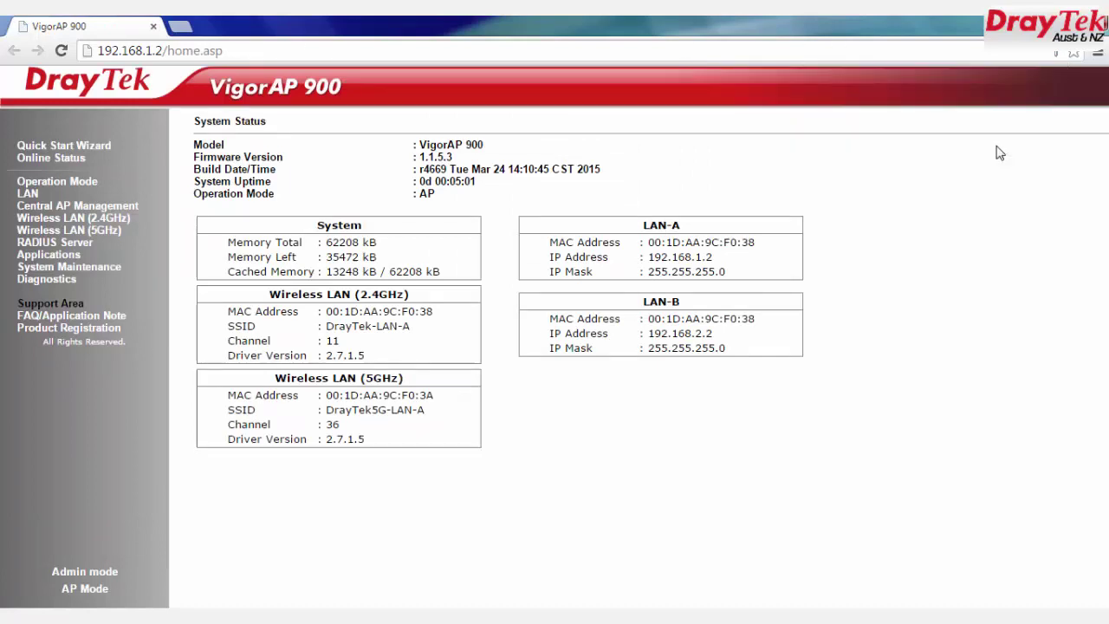
Step: Set Wireless LAN (2.4GHz) to AP Bridge-Point to Point and accept the connection-drop warning
click(67, 183)
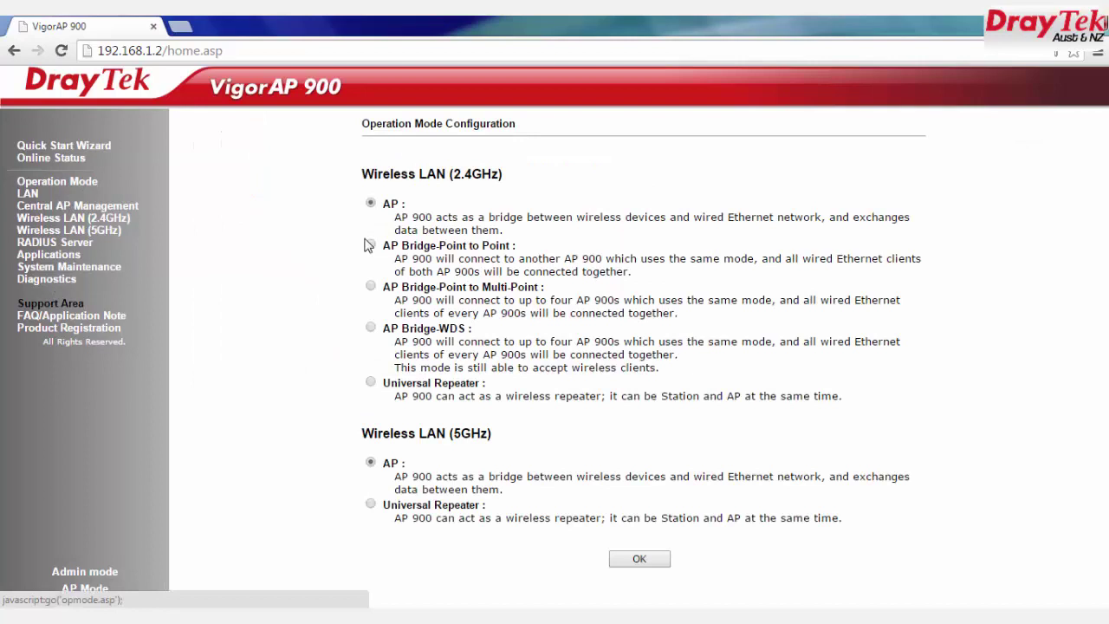
click(371, 246)
drag(383, 247, 533, 265)
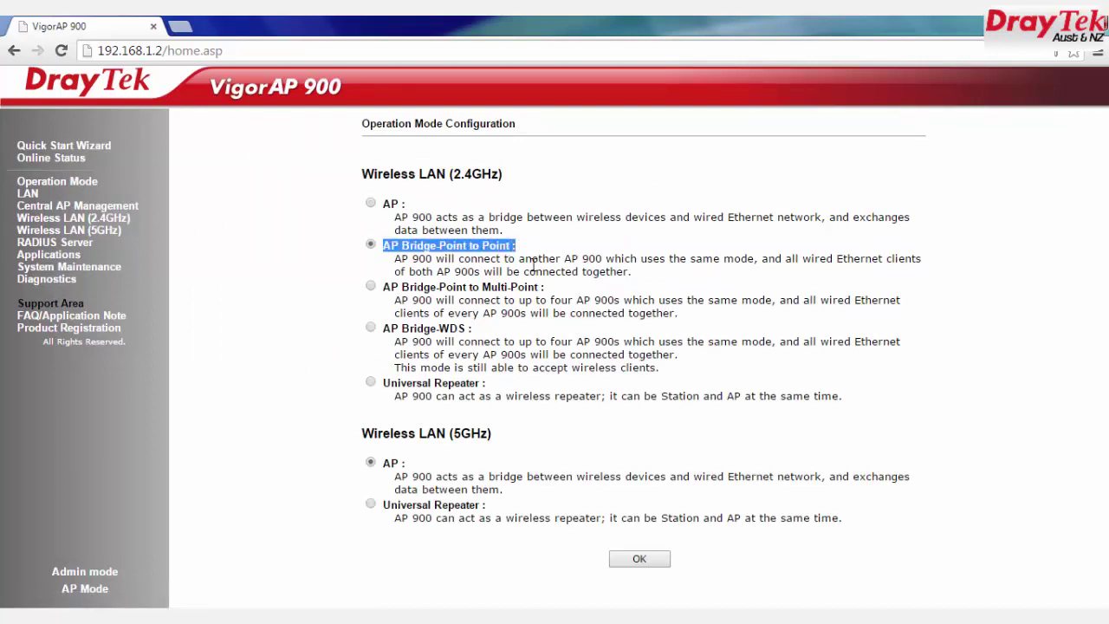
click(654, 562)
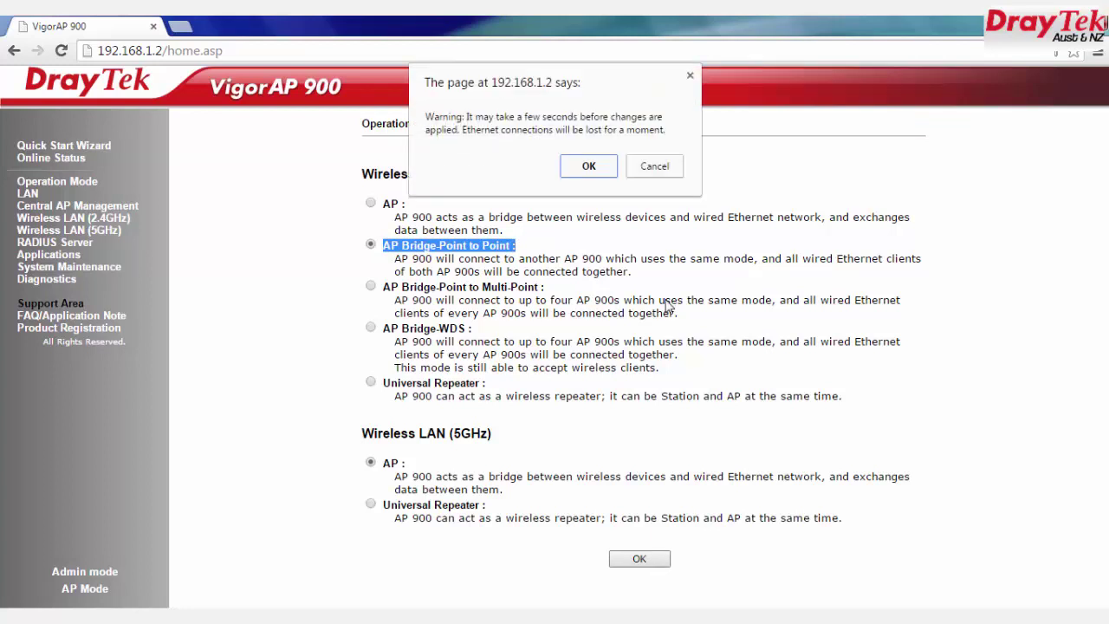
click(598, 168)
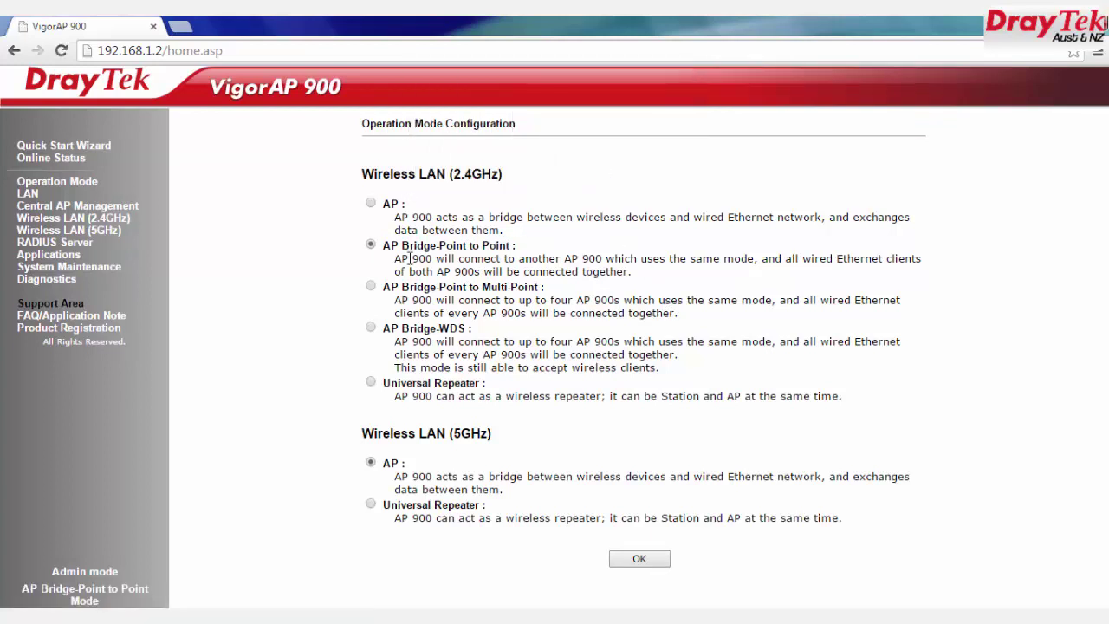
click(33, 197)
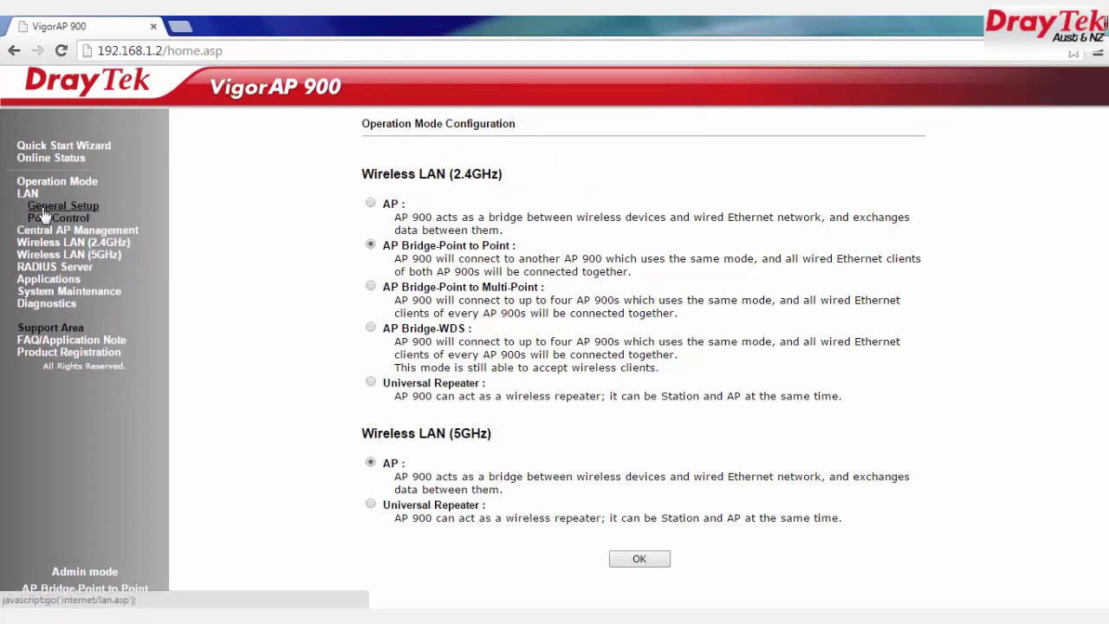
Step: Untick Enable DHCP Client in LAN General Setup, keeping 192.168.1.2 / 255.255.255.0, and save
click(52, 206)
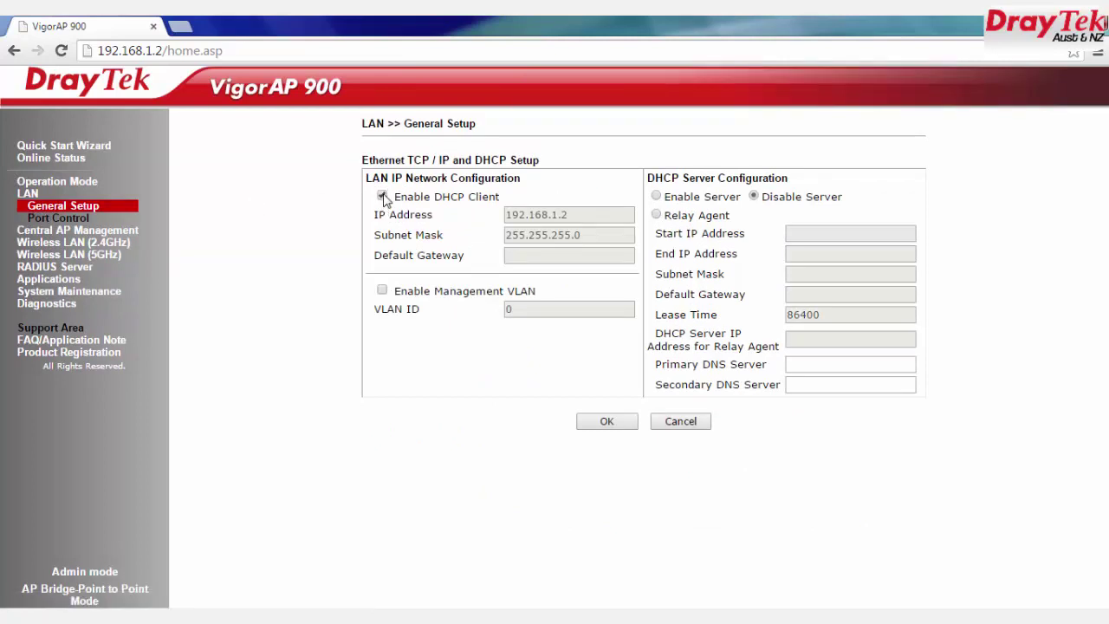
click(382, 197)
drag(577, 215, 494, 209)
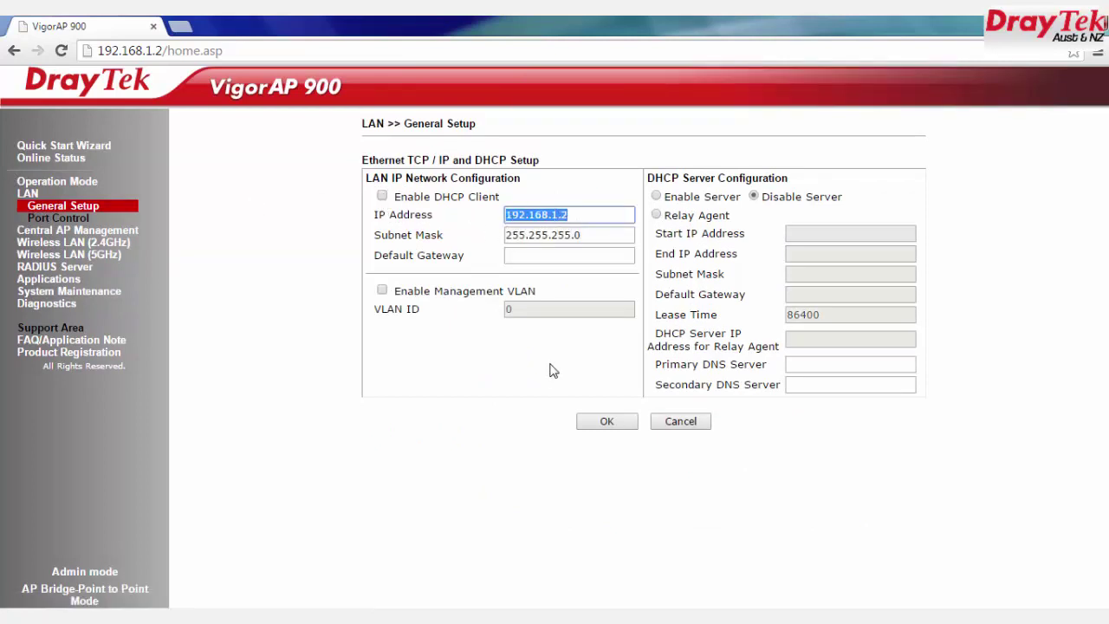
drag(588, 235, 497, 237)
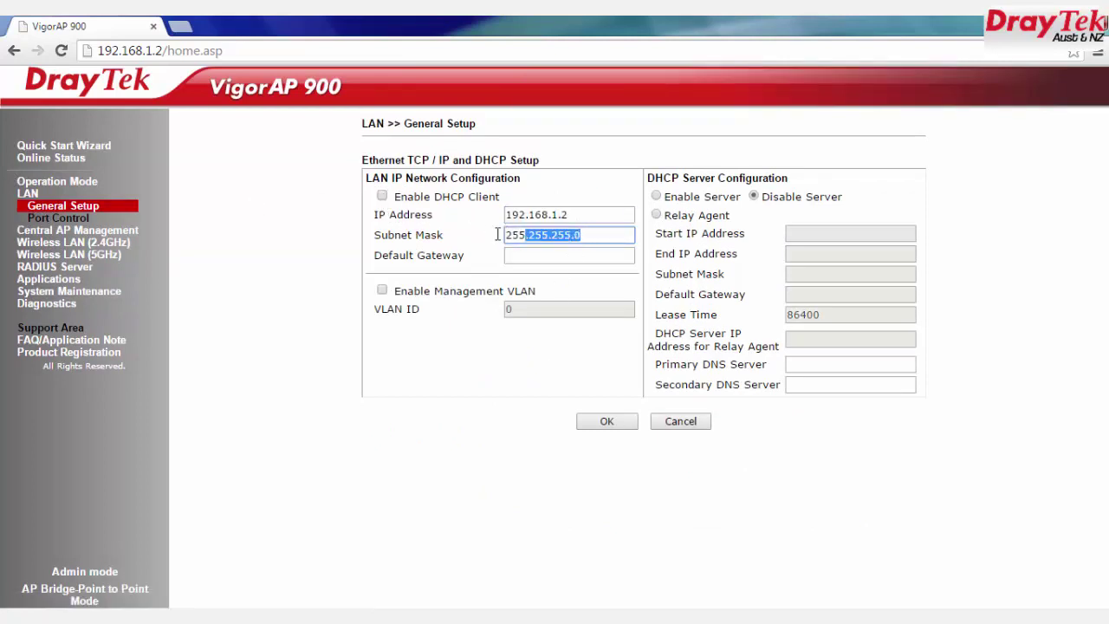
click(595, 421)
click(592, 170)
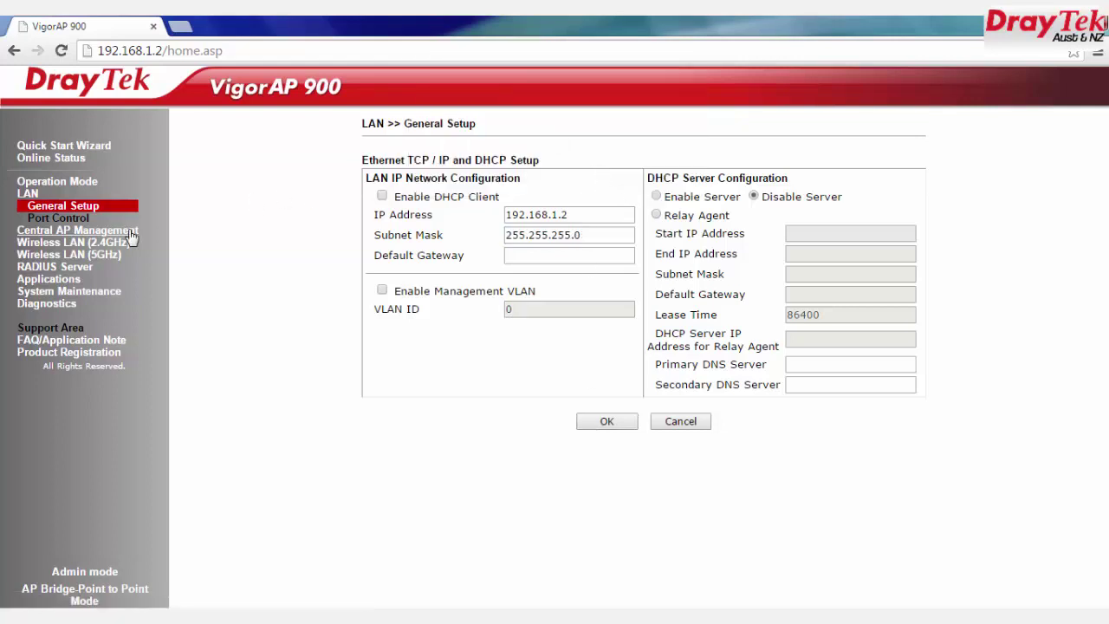
Step: In 2.4GHz General Setup, keep the current wireless mode and Channel 11
click(101, 242)
click(83, 234)
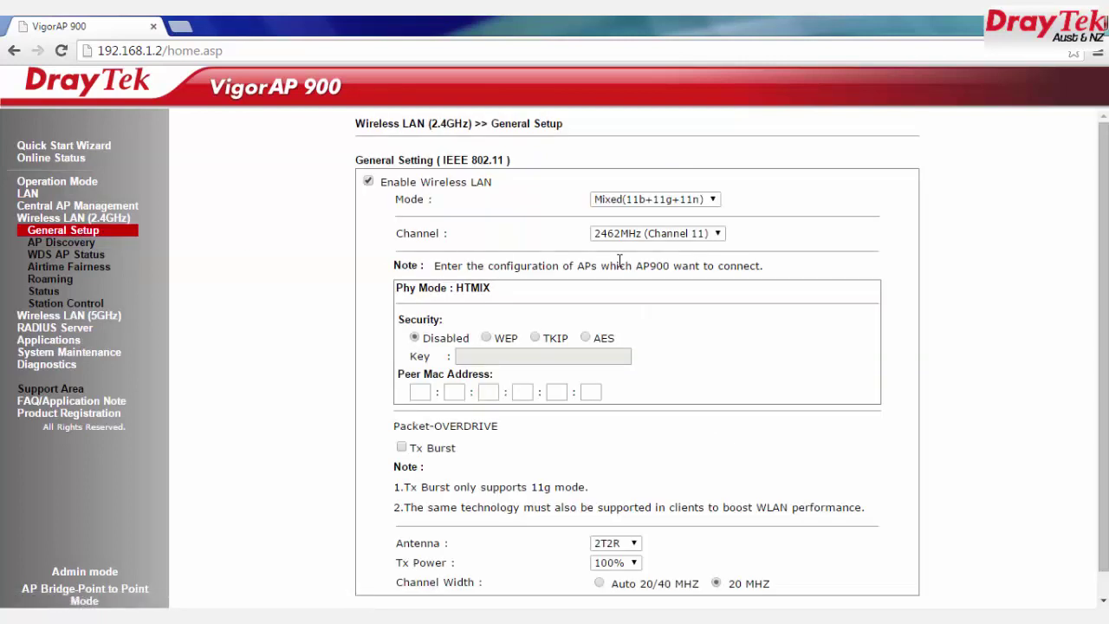
click(651, 201)
click(650, 202)
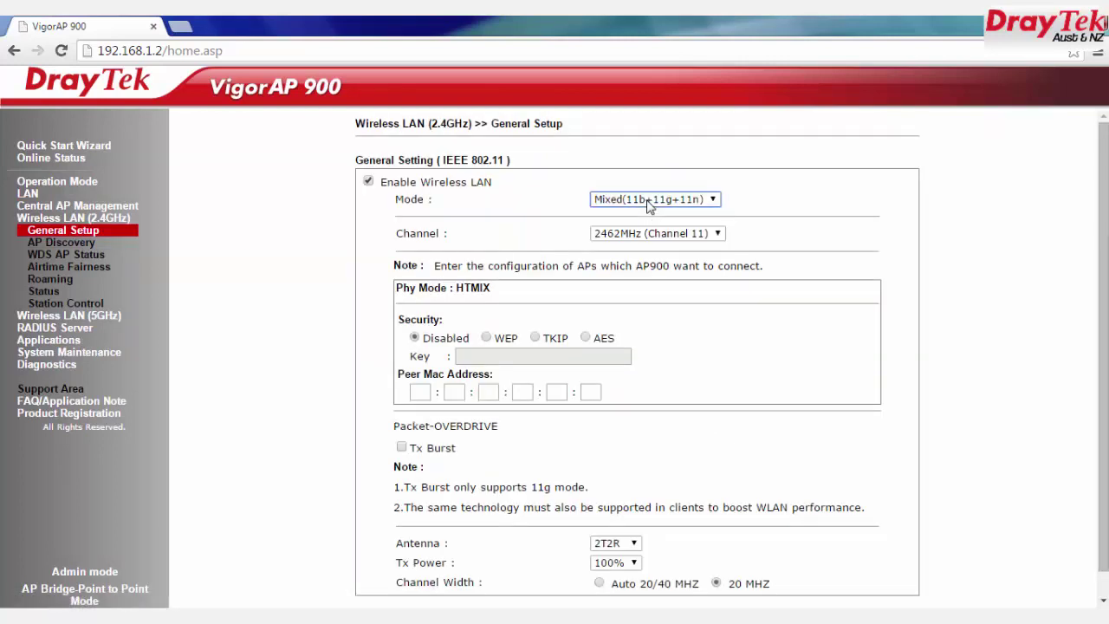
click(656, 234)
click(656, 234)
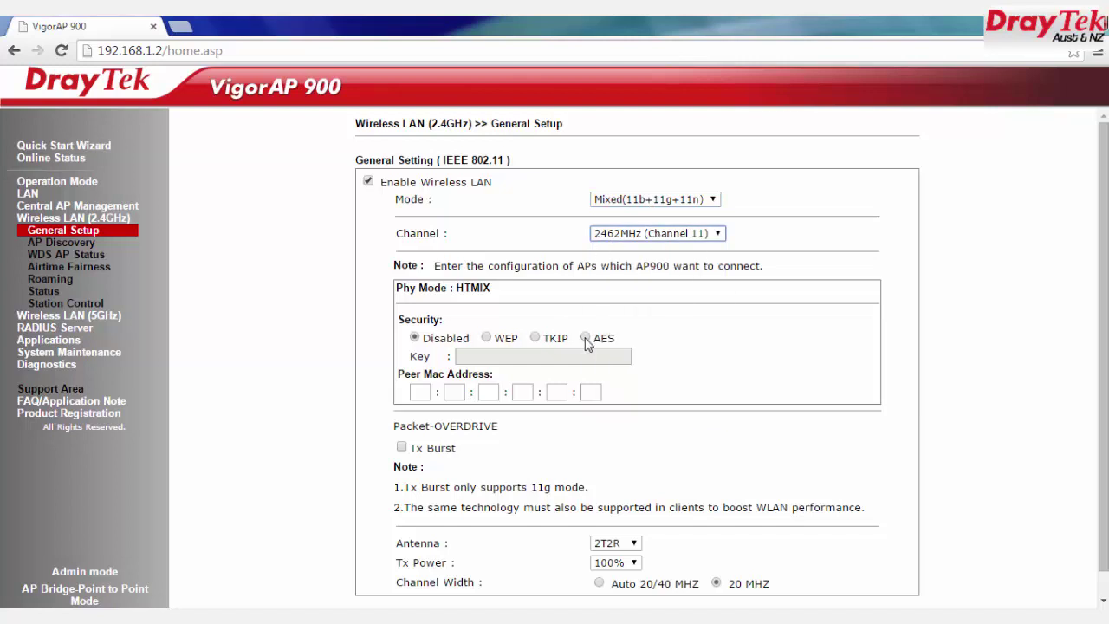
Step: Choose AES with a key, enter peer MAC 00:1D:AA:2B:DA:78, and keep 20 MHz width
click(586, 337)
drag(399, 319, 444, 319)
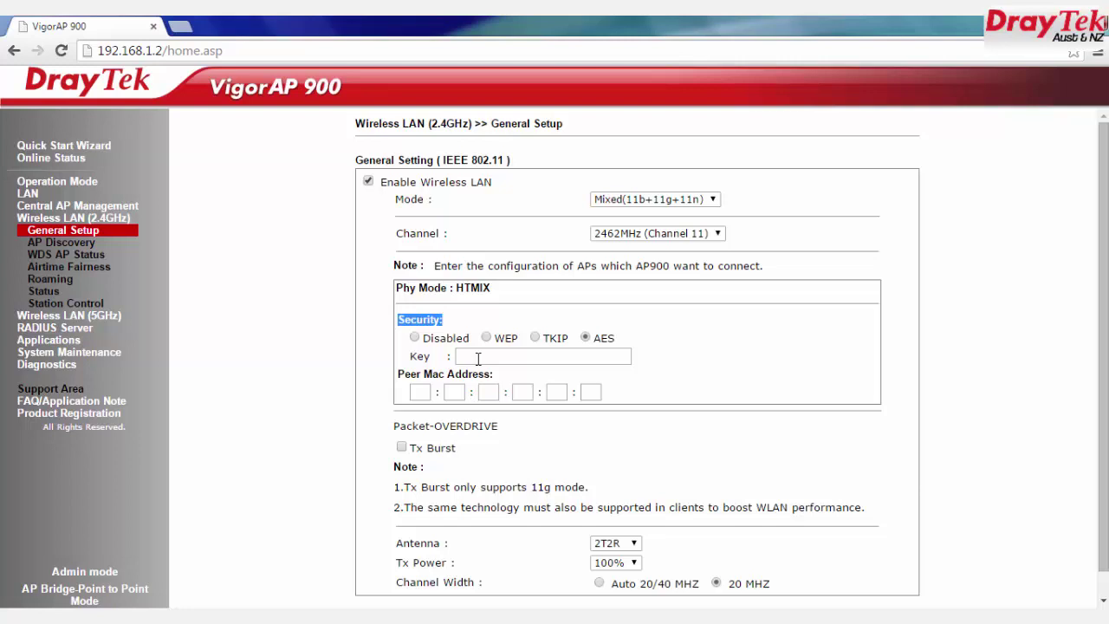
click(487, 358)
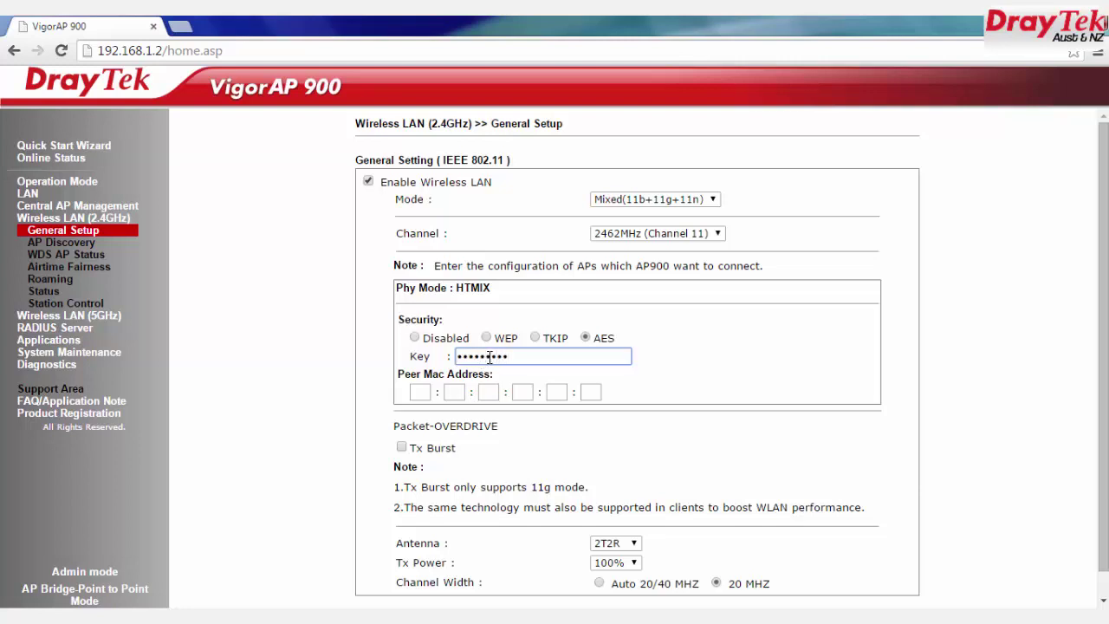
key(Tab)
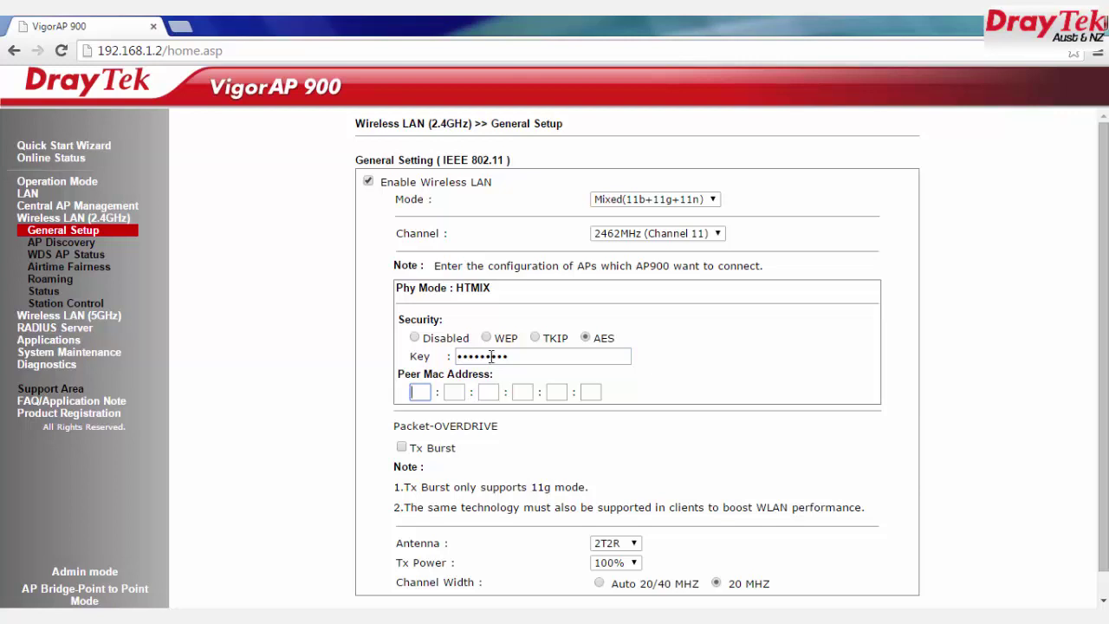
text(00)
text(1)
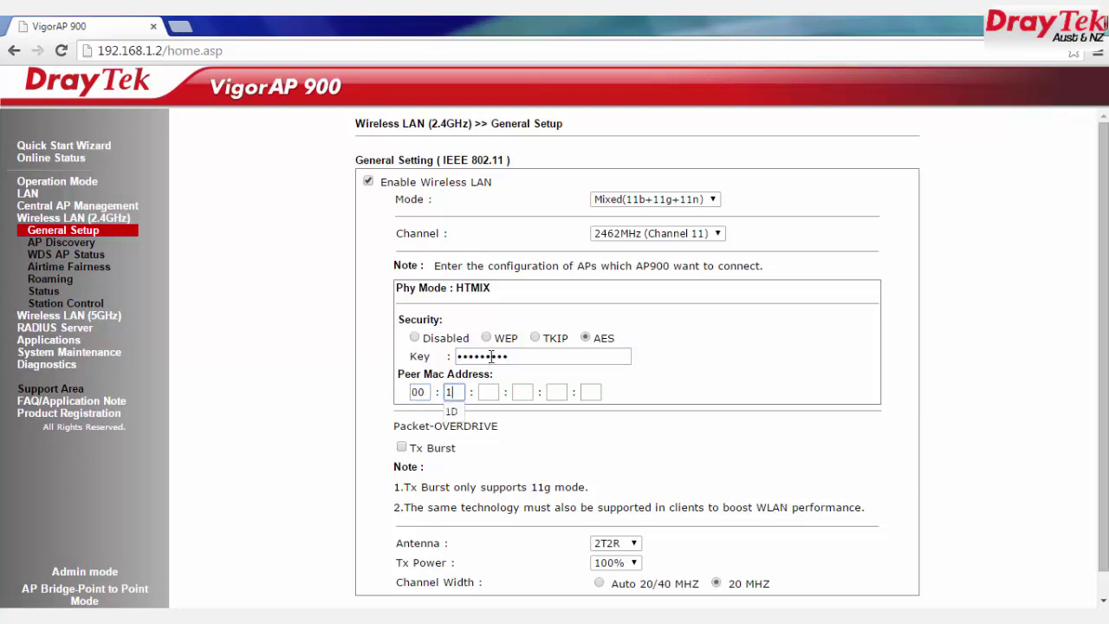
key(Down)
key(Return)
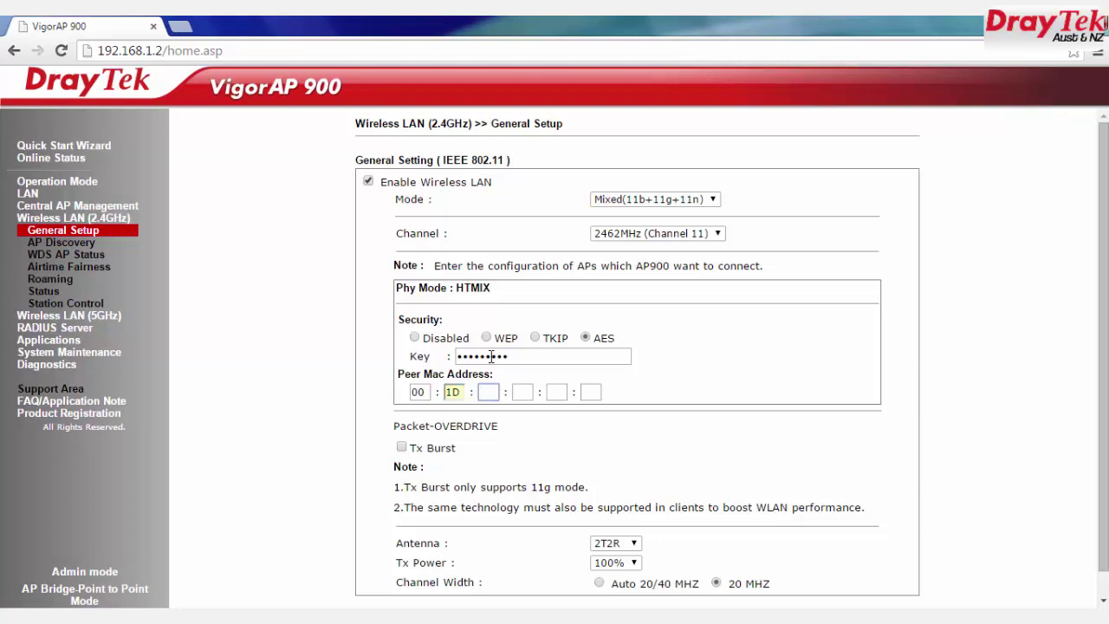
text(A)
key(Down)
key(Return)
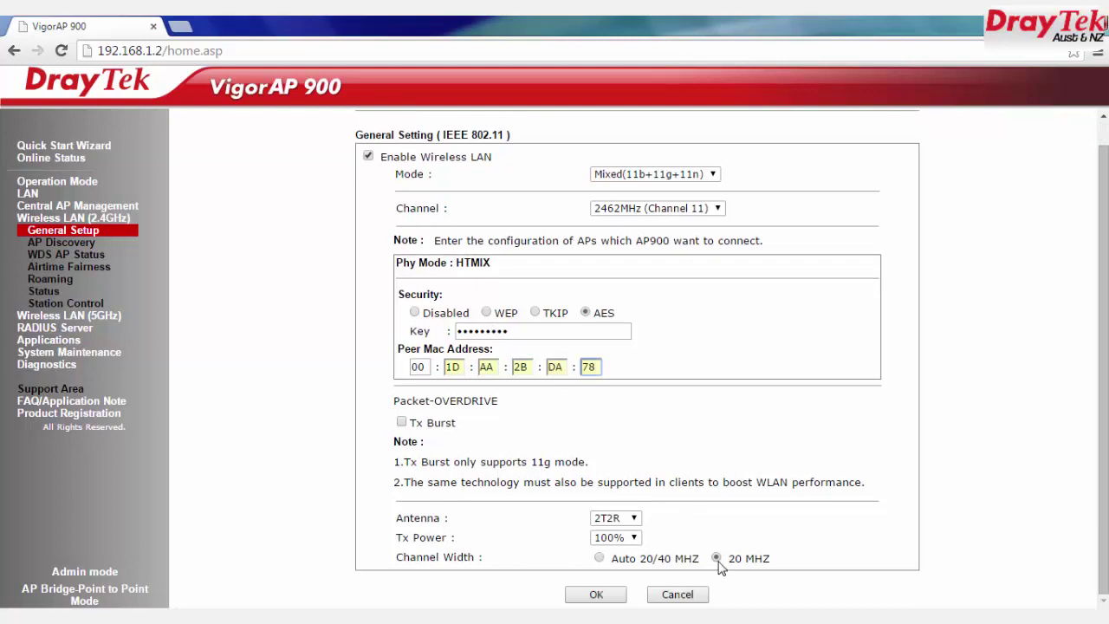
click(720, 559)
triple_click(737, 559)
Step: Save the 2.4GHz bridge settings and check peer 00:1D:AA:2B:DA:78 in the WDS AP list
click(597, 595)
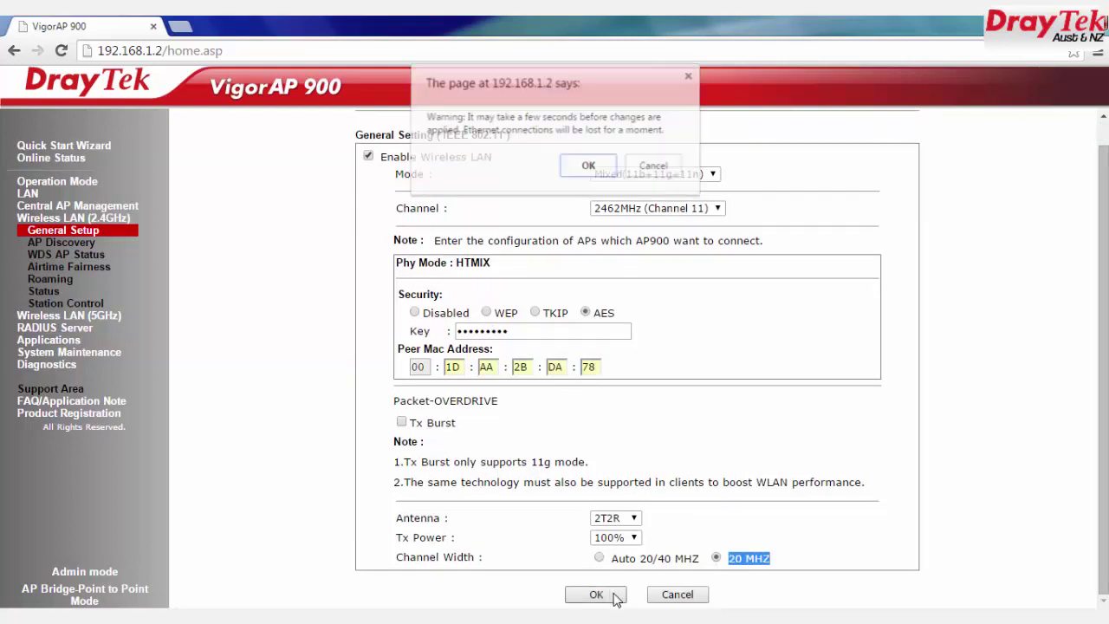
click(589, 167)
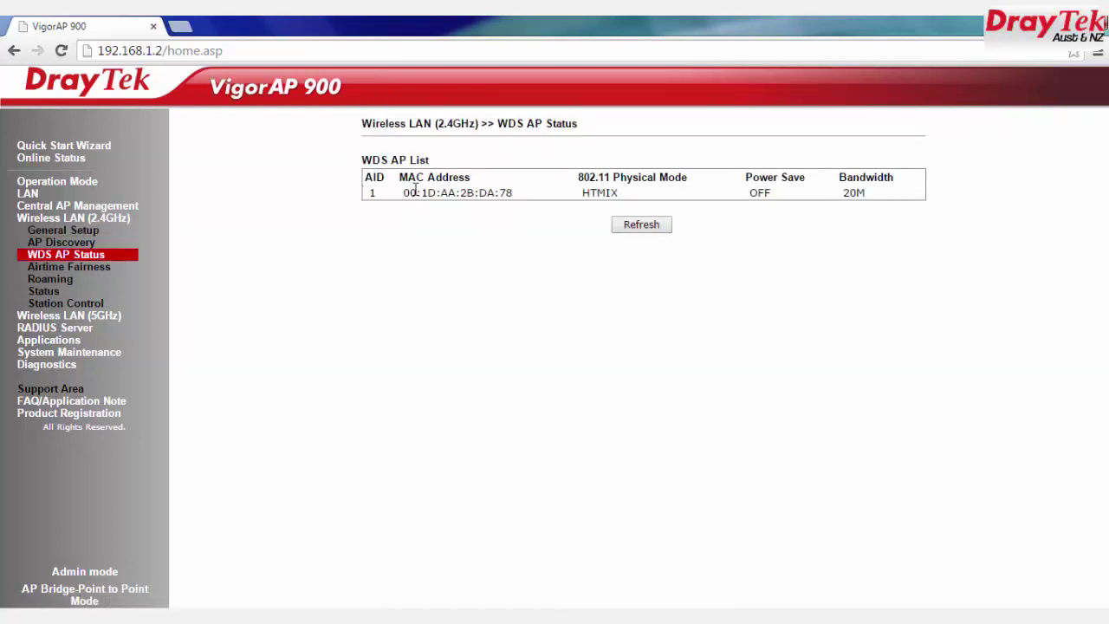
drag(377, 162, 906, 205)
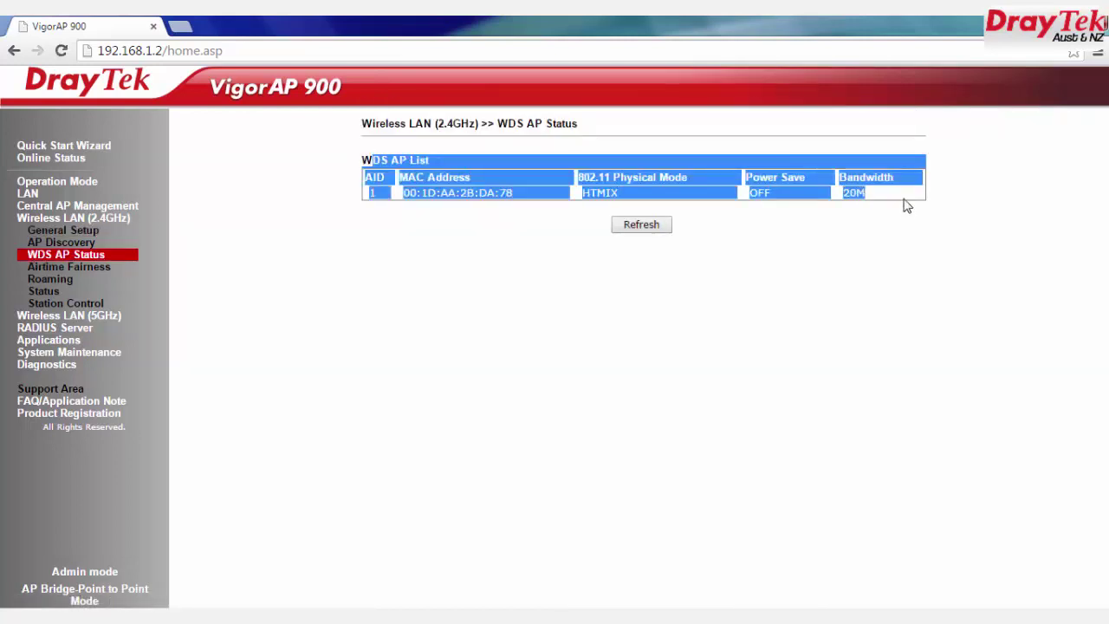
click(912, 235)
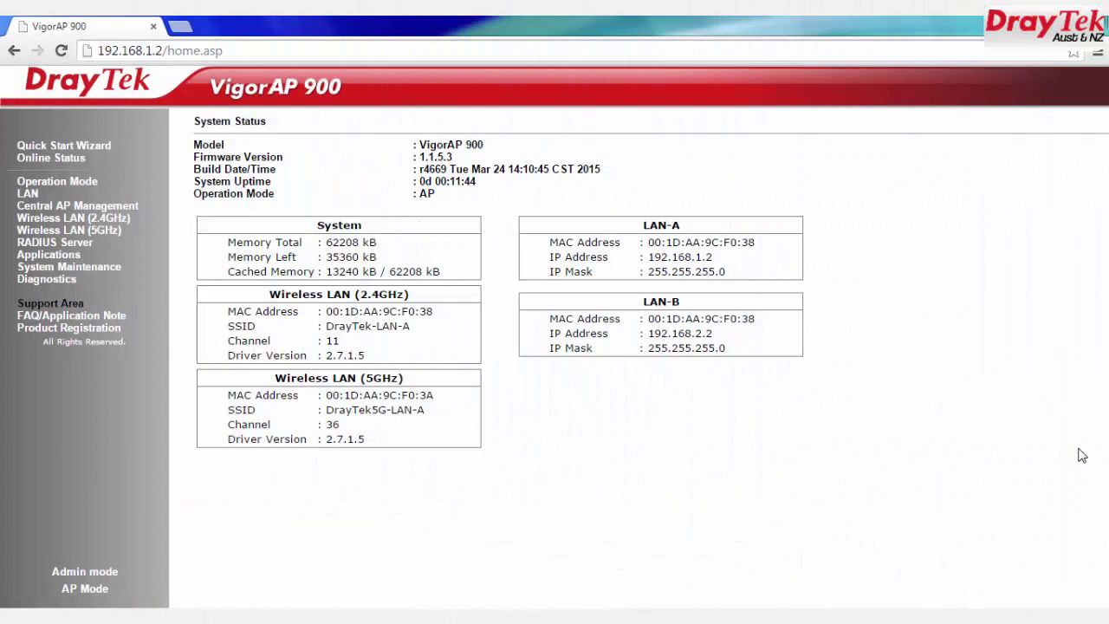
Step: Set the 2.4GHz operation mode to AP Bridge-Point to Point and confirm the change
click(91, 183)
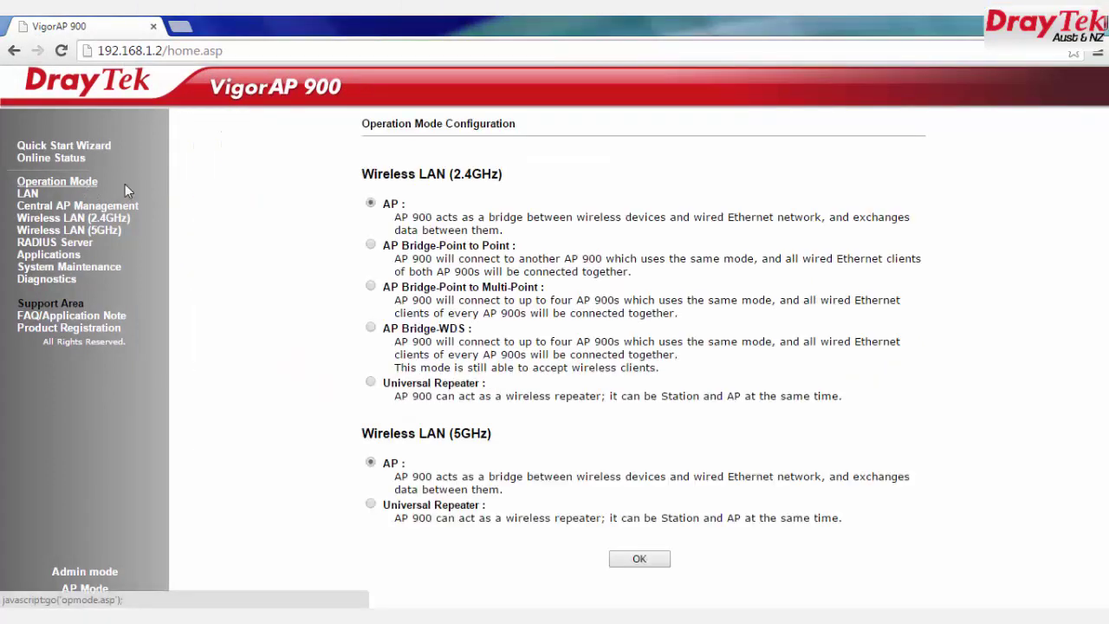
drag(375, 247, 530, 254)
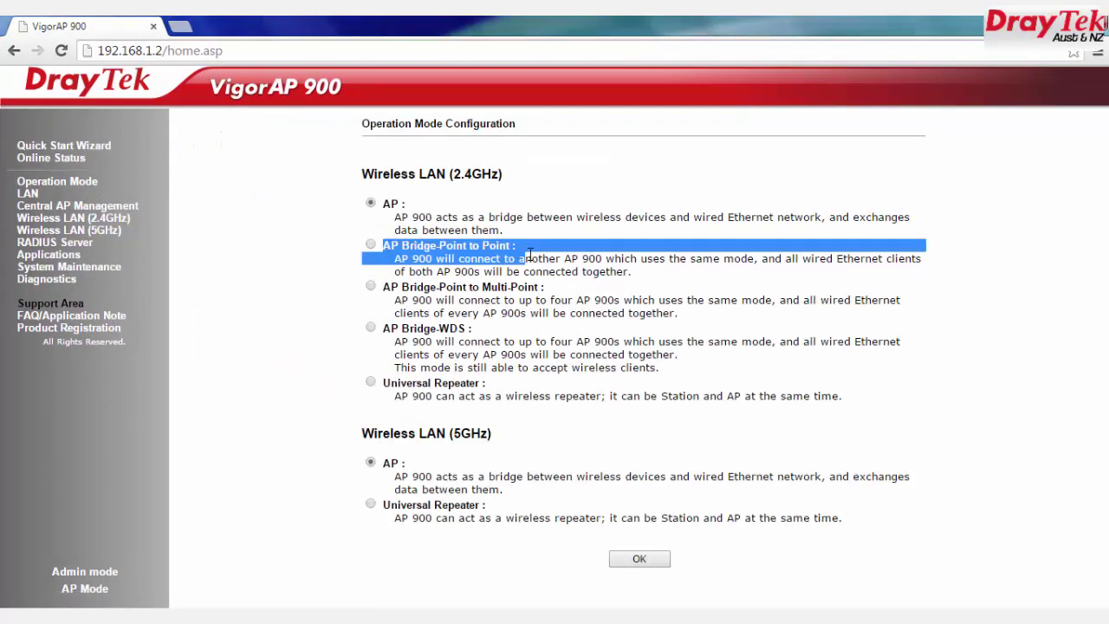
click(371, 244)
click(640, 559)
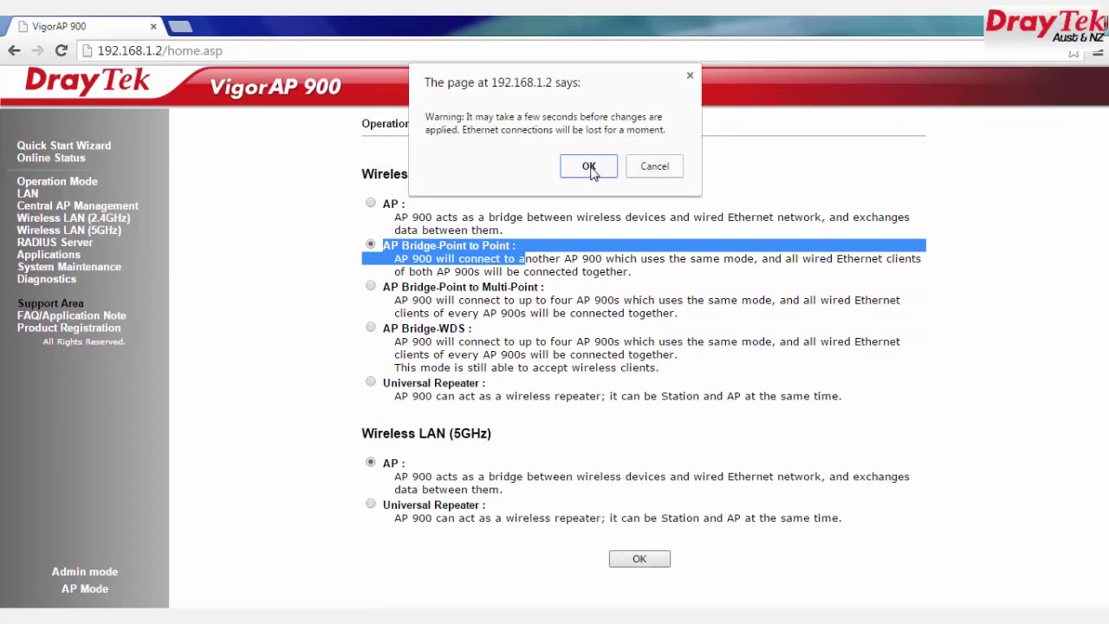
click(590, 167)
Step: Disable the LAN DHCP client, change the IP to 192.168.1.3, save, and reconnect there
click(29, 195)
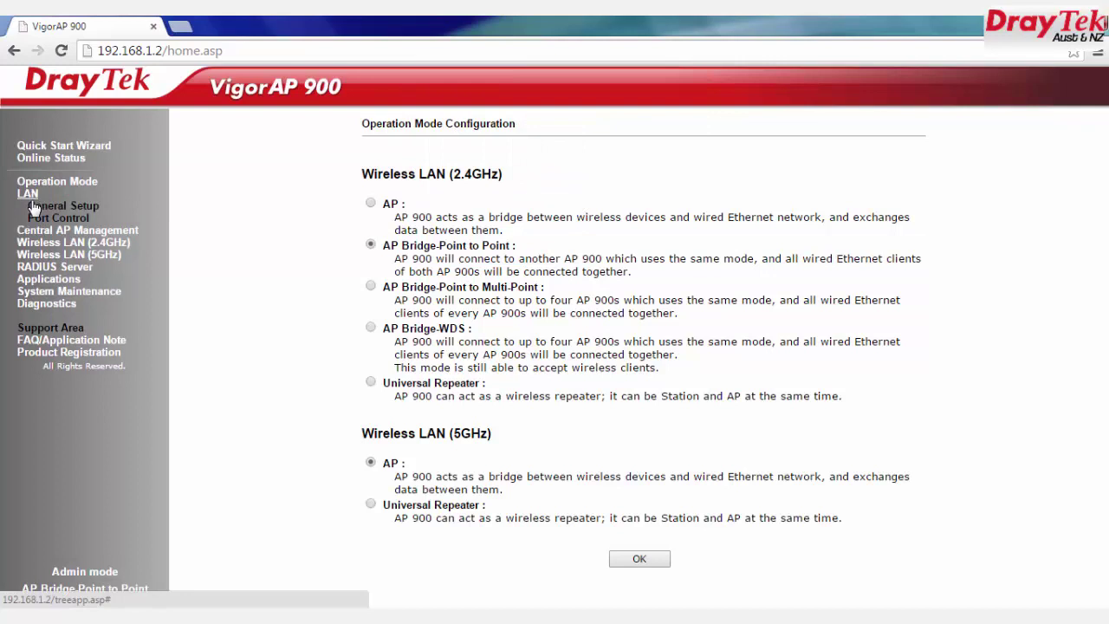
click(35, 207)
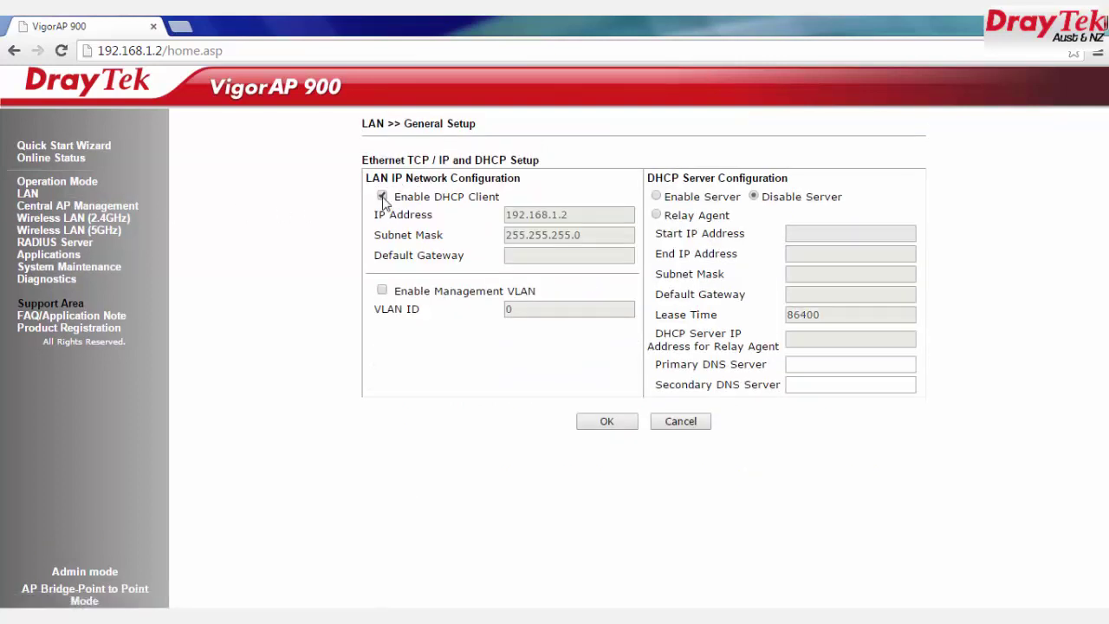
click(382, 197)
drag(398, 199, 557, 218)
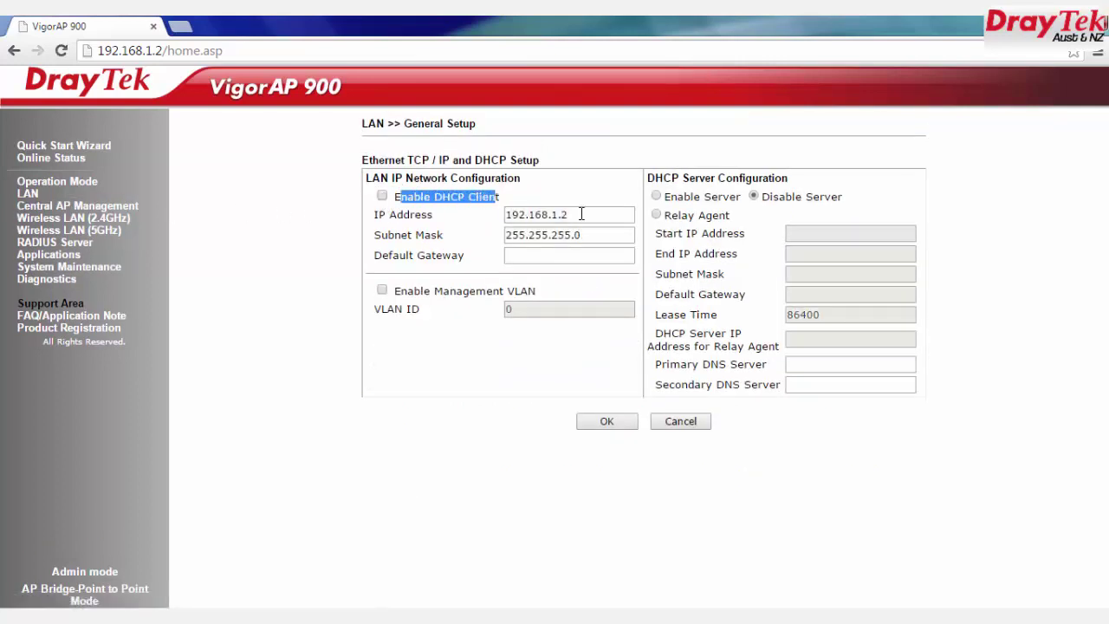
double_click(574, 213)
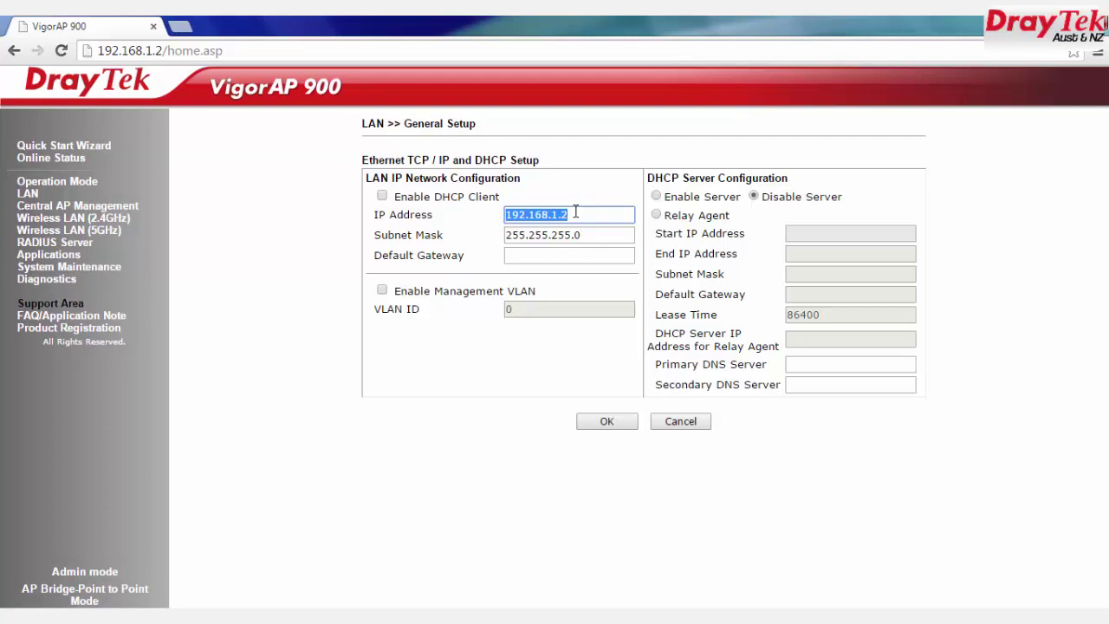
text(192.168.1.)
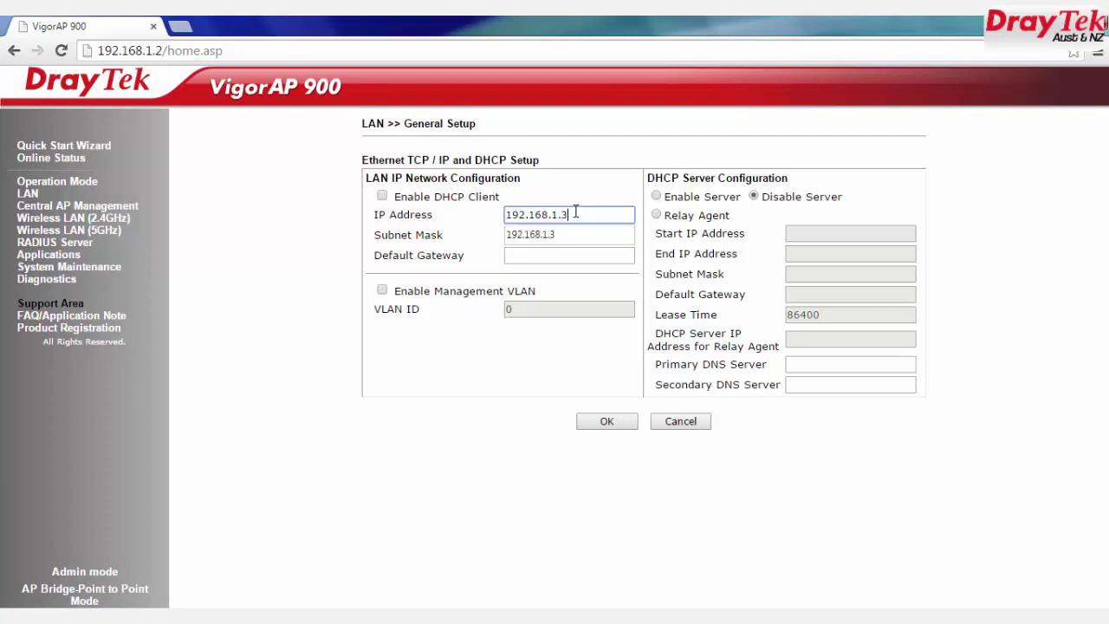
text(3)
click(569, 231)
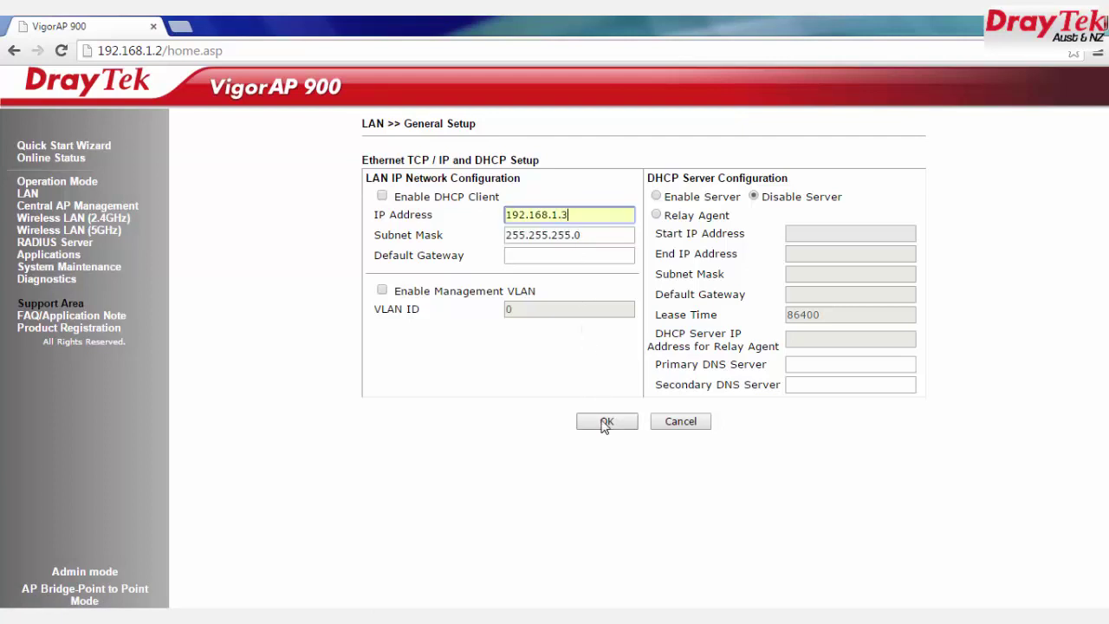
click(607, 421)
click(597, 171)
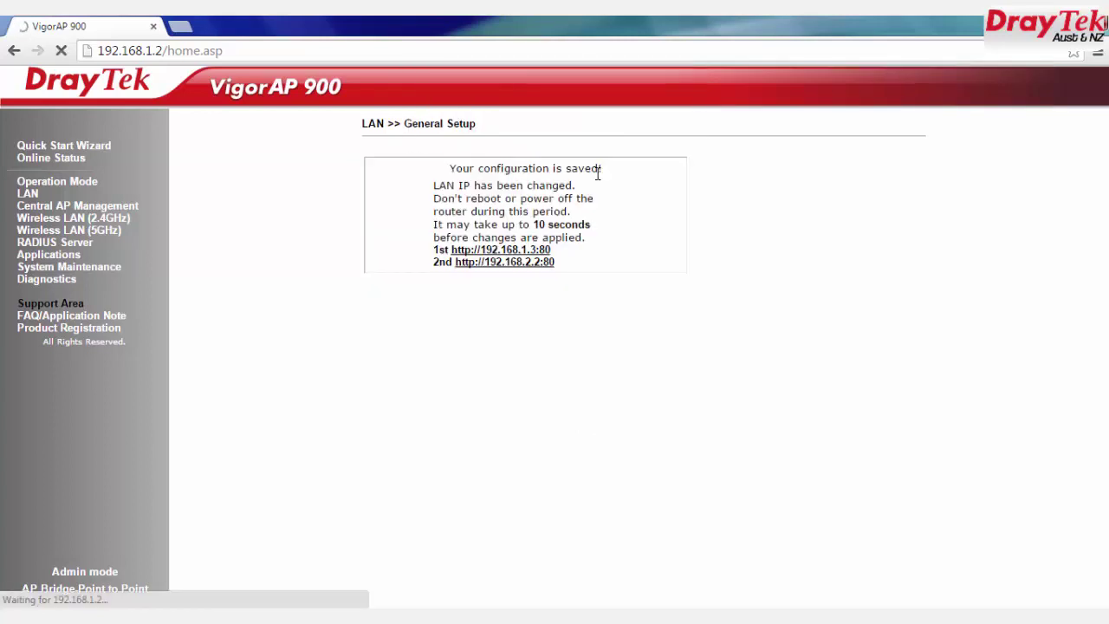
click(546, 250)
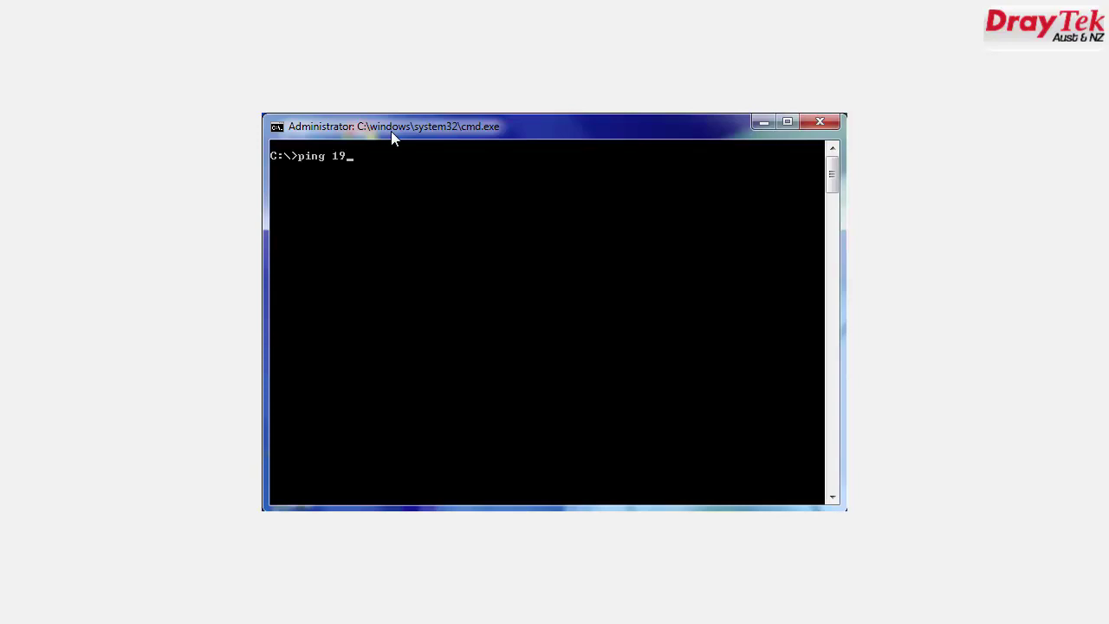
Step: Run ping 192.168.1.3, then ping 192.168.1.2, from the command prompt
text(2.168.1.3)
key(Return)
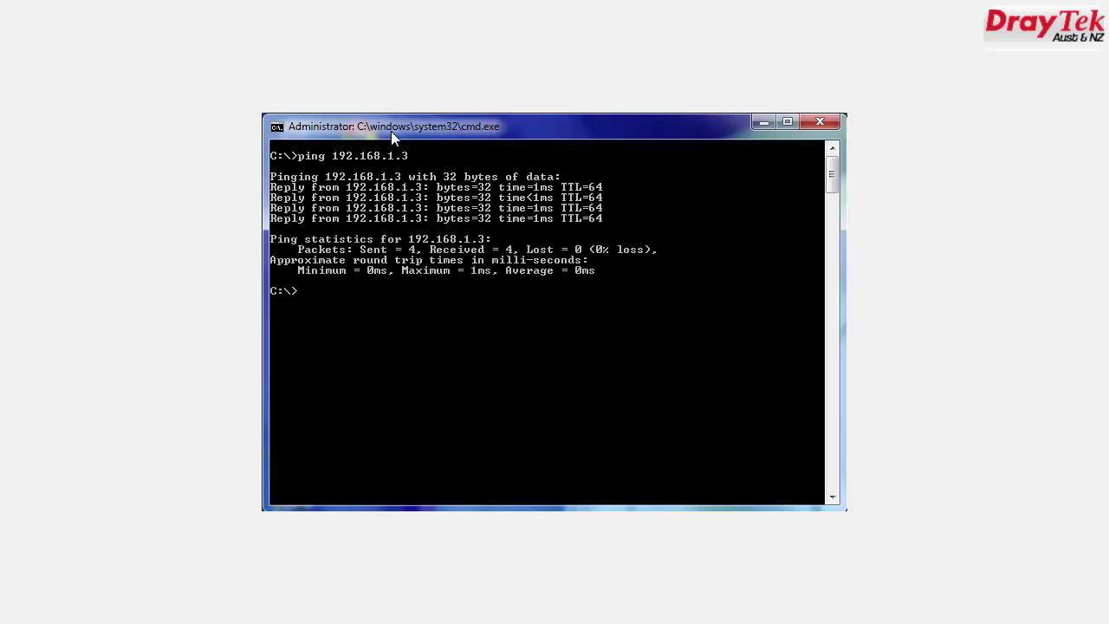
text(ping 192.168.1.2)
key(Return)
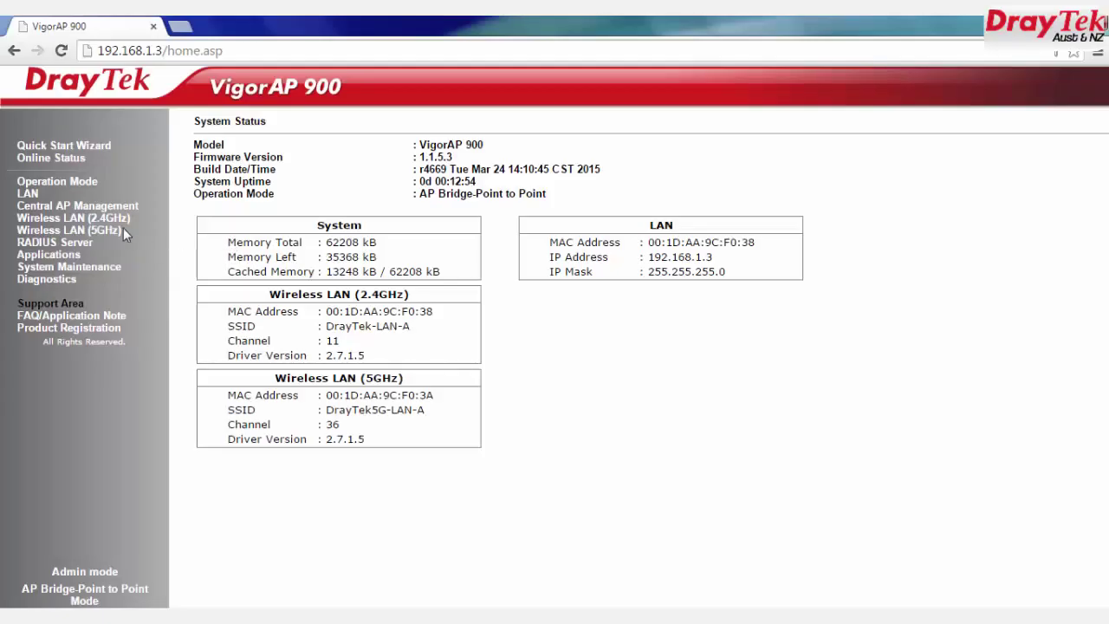
Step: In 2.4GHz General Setup, keep the wireless mode, Channel 11 and extension channel unchanged
click(117, 218)
click(69, 229)
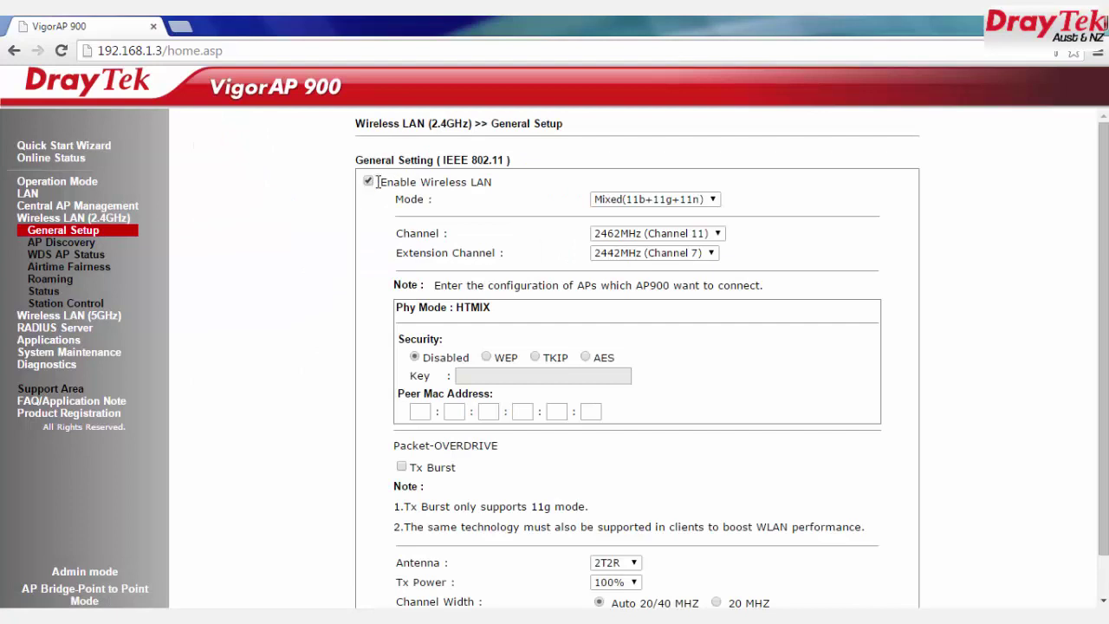
drag(377, 182, 493, 183)
click(643, 201)
click(645, 202)
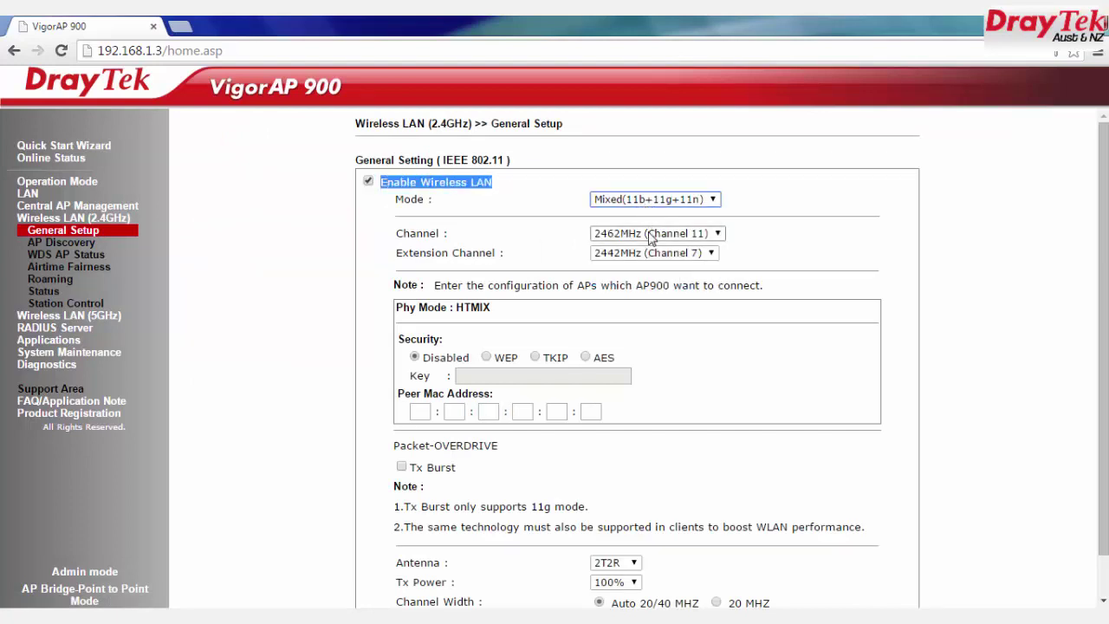
click(654, 233)
click(655, 236)
click(653, 255)
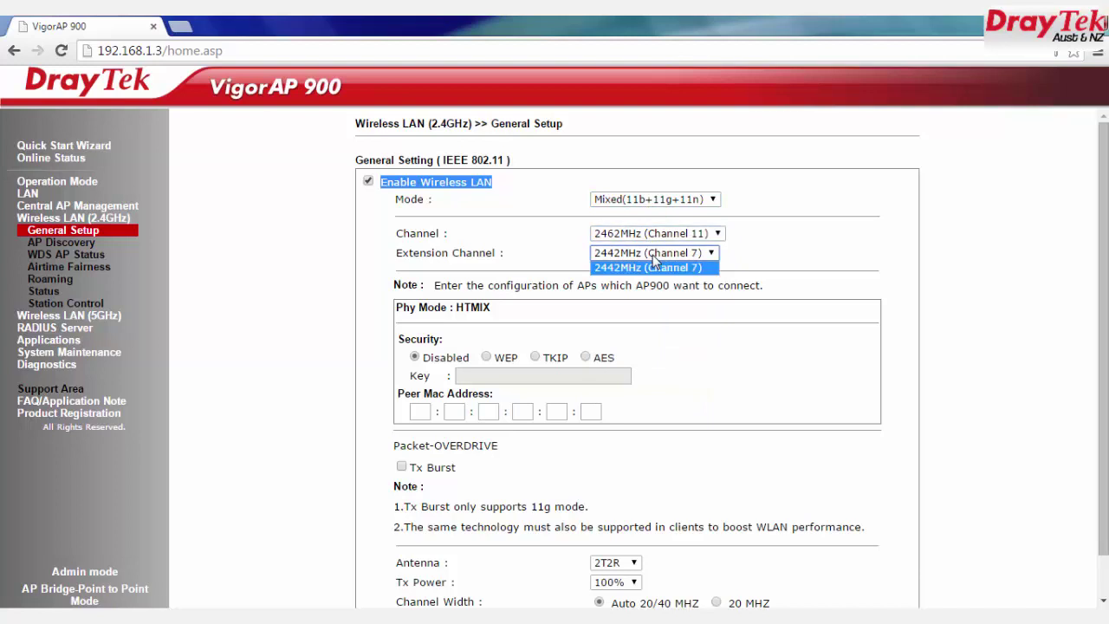
click(653, 255)
Step: Choose AES with a key, peer MAC 00:1D:AA:9C:F0:38 and 20 MHz width, then save
click(585, 357)
click(521, 374)
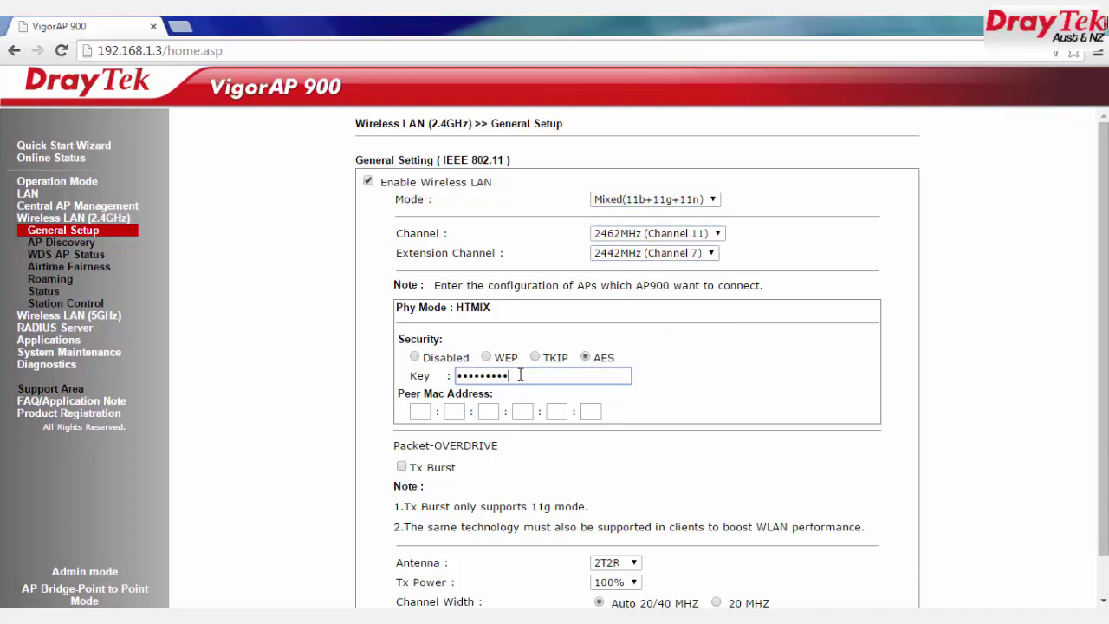
click(419, 412)
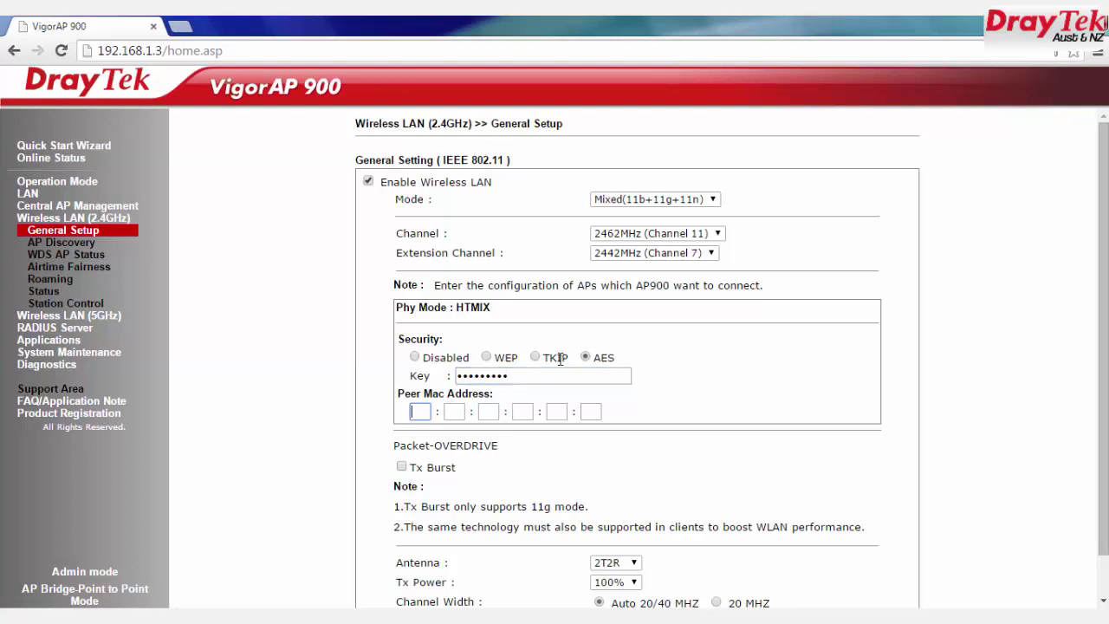
text(00)
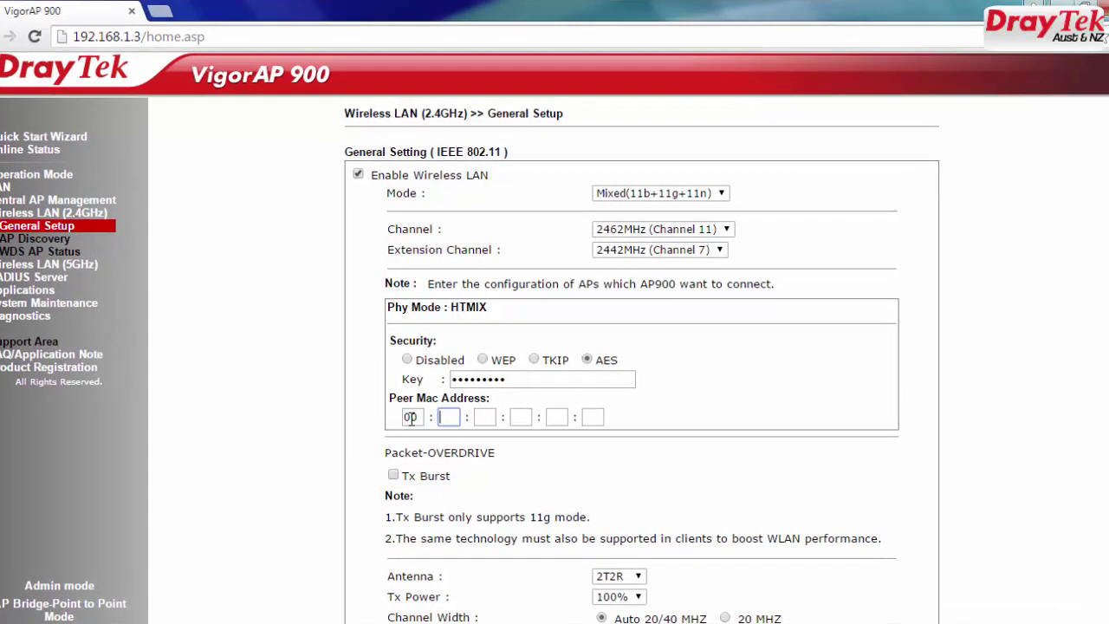
text(:1D:AA:9C:)
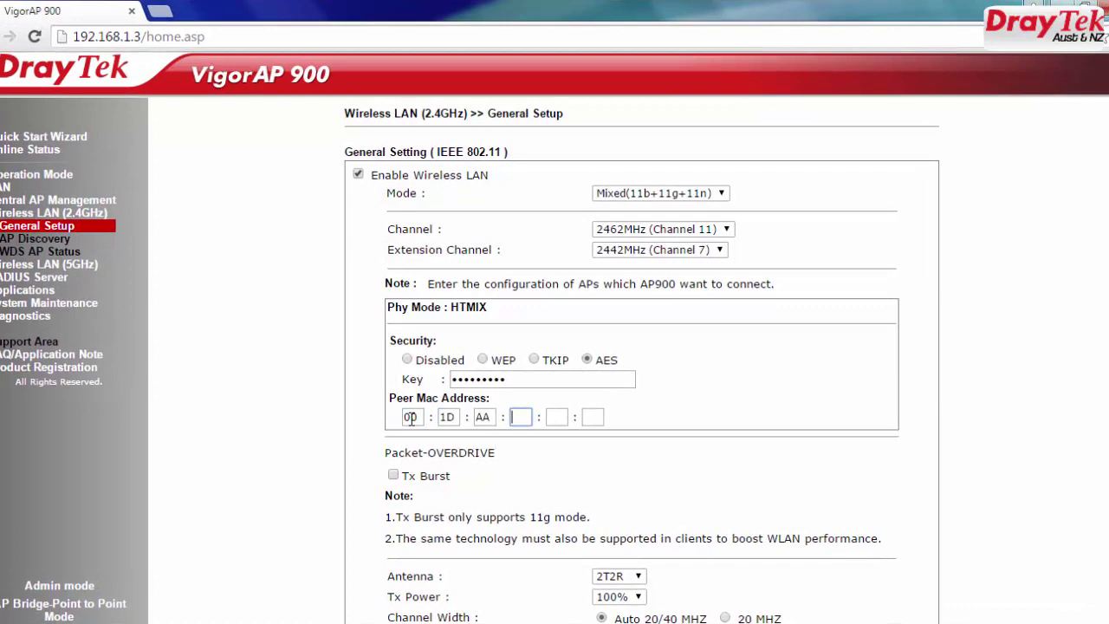
text(F0:38)
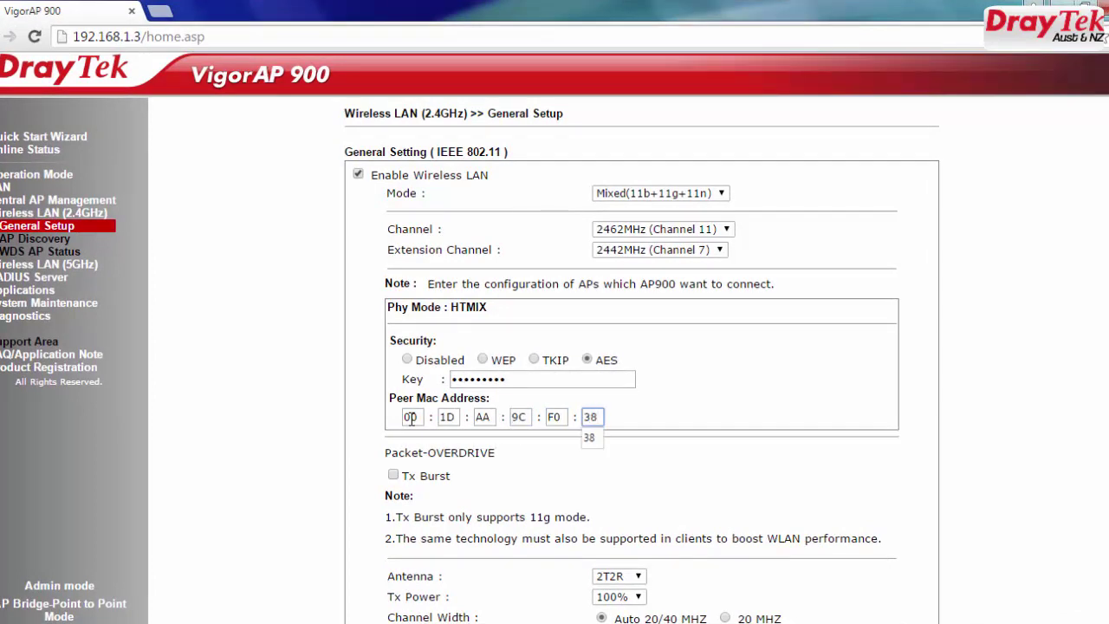
scroll(928, 412, down, 2)
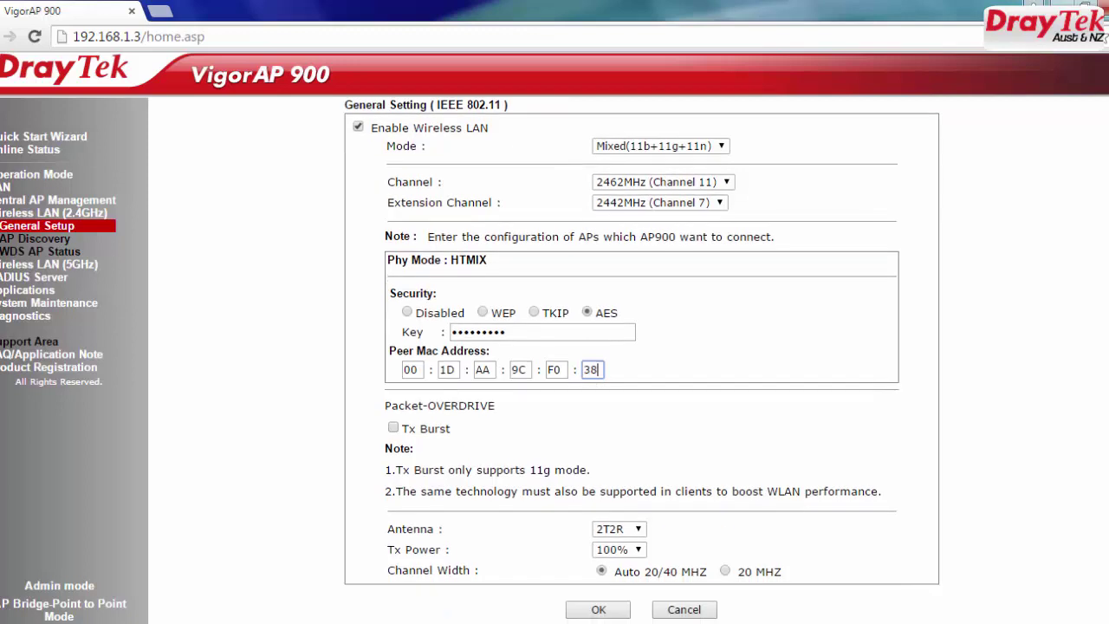
click(726, 571)
drag(739, 572, 783, 573)
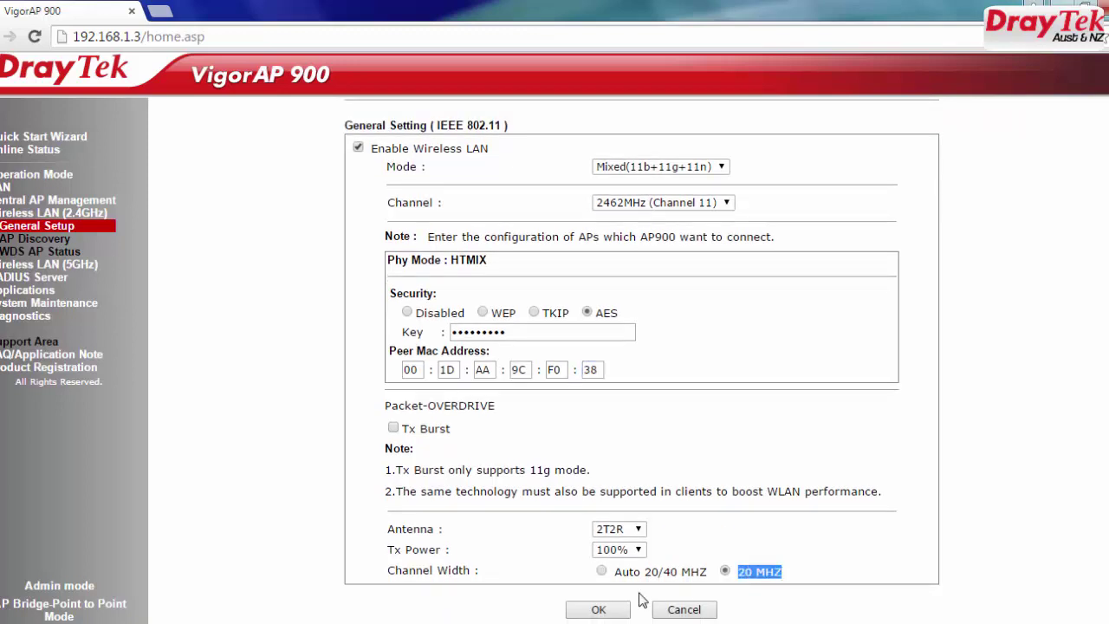
click(596, 608)
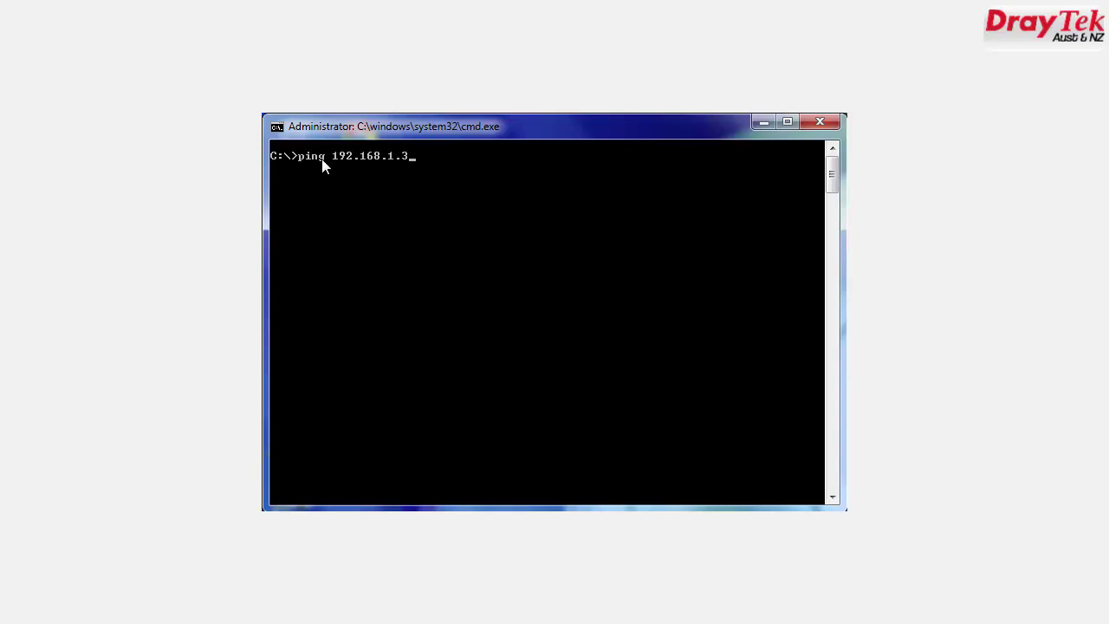
Step: Run ping 192.168.1.3 and ping 192.168.1.2, both replying with 0% loss
key(Return)
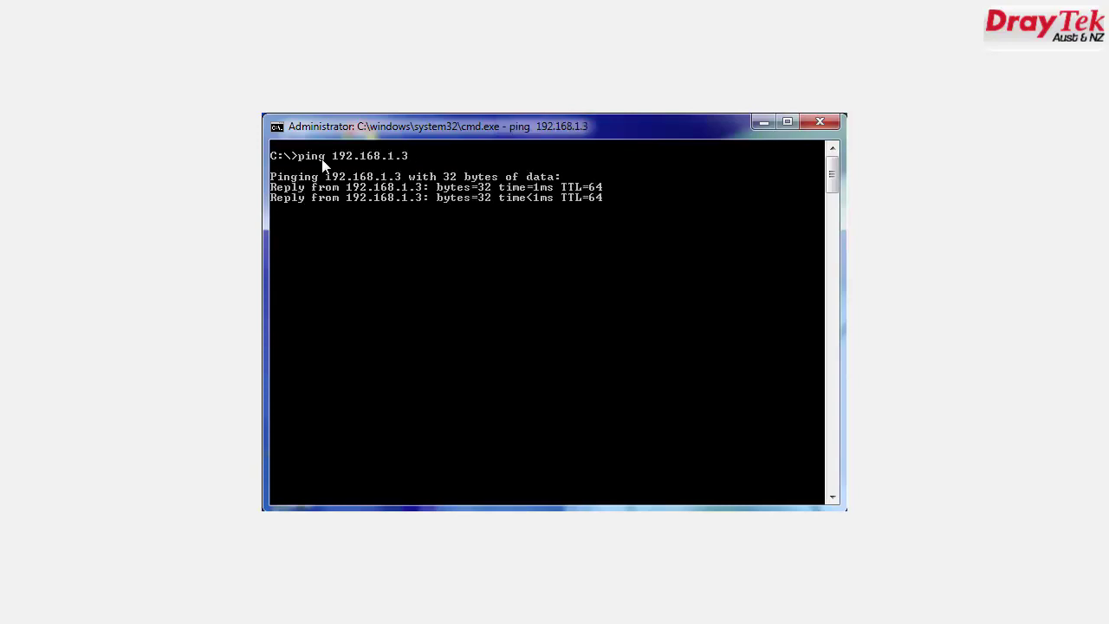
text(p)
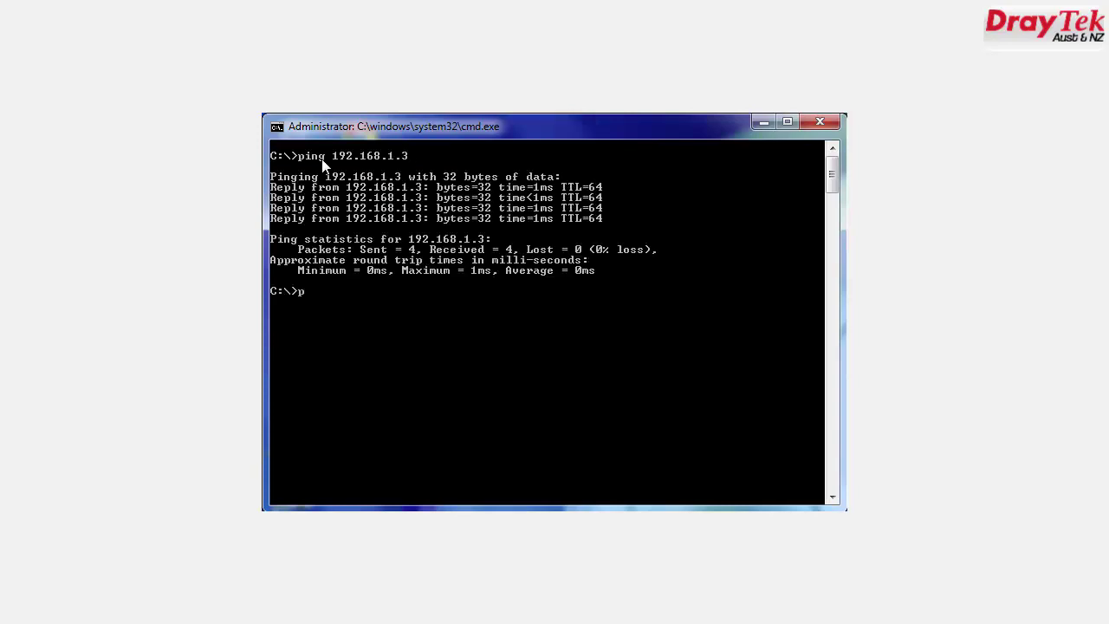
text(ing 192.168.1.2)
key(Return)
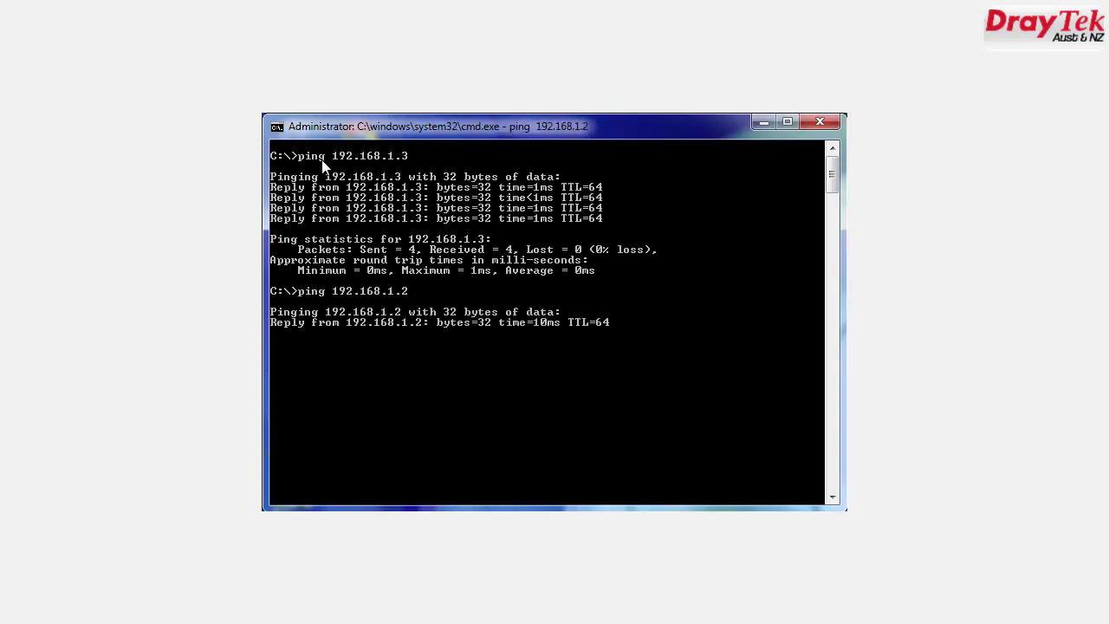